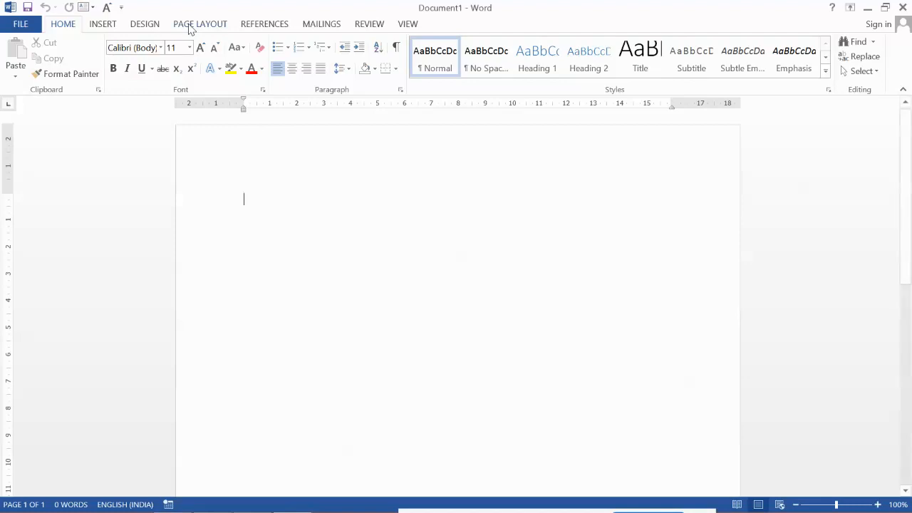
Step: Show the Page Layout margin presets for the blank document
left_click(190, 24)
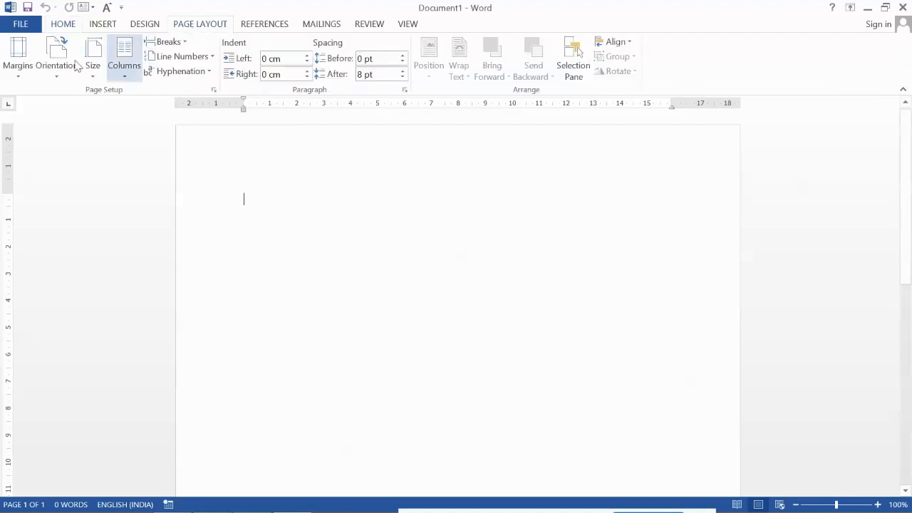
left_click(17, 56)
Step: Set the Top, Bottom, Left and Right margins to 1 cm and the paper size to A4
left_click(54, 396)
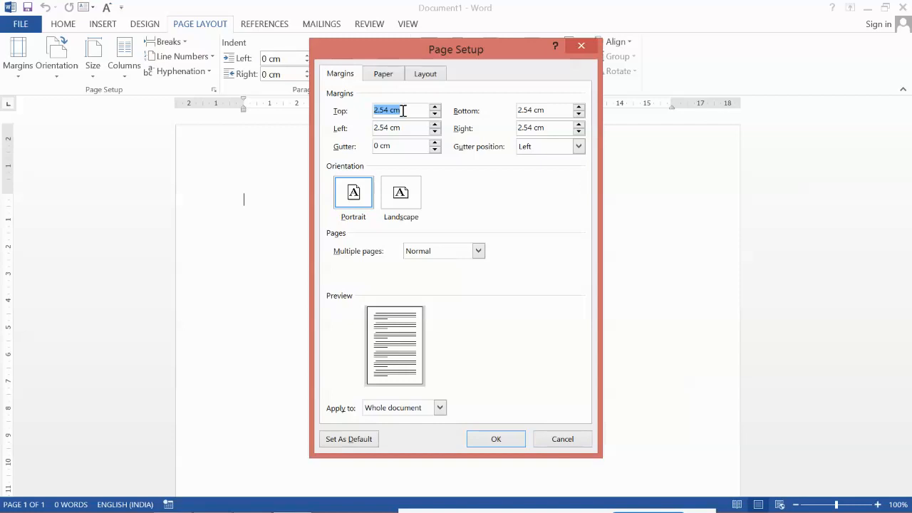
type("1")
key("Tab")
type("1")
key("Tab")
type("1")
key("Tab")
type("1")
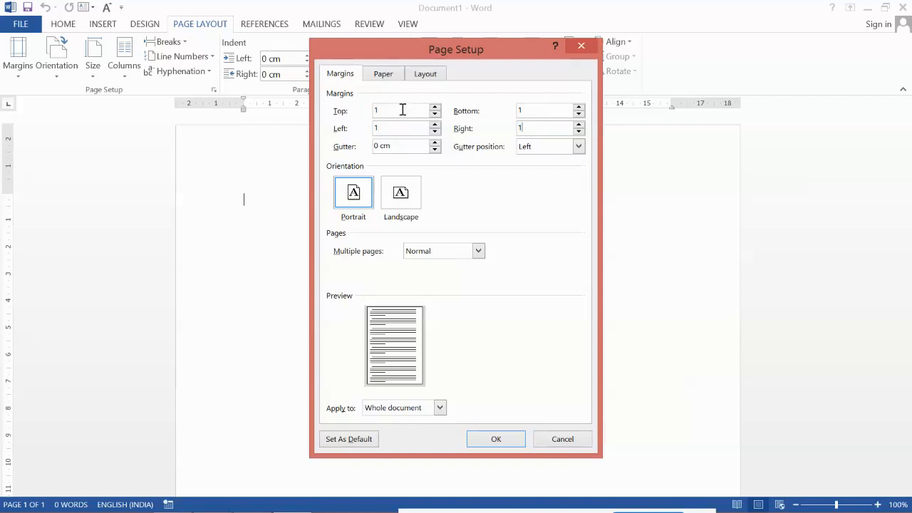
left_click(386, 75)
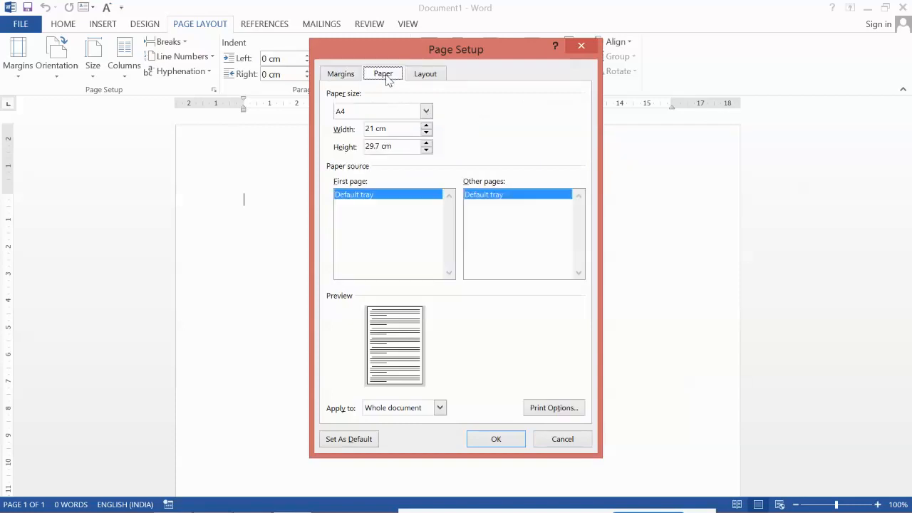
left_click(426, 112)
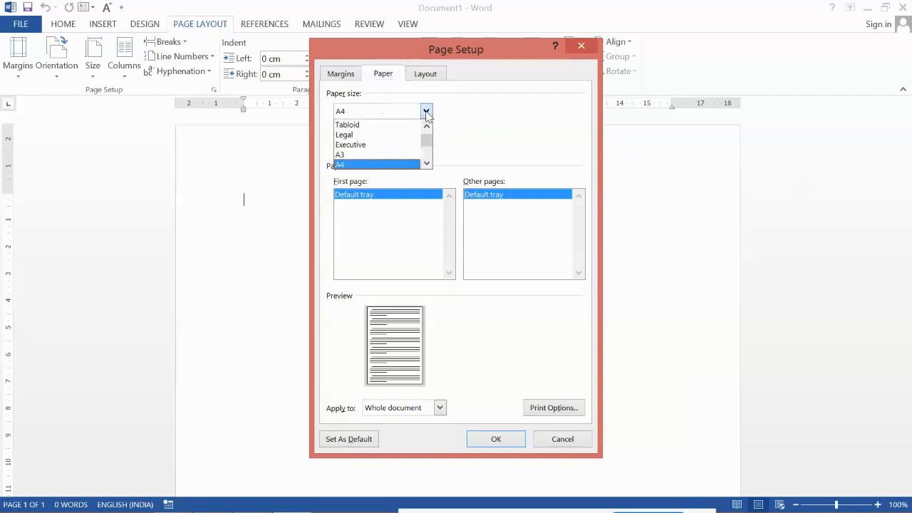
left_click(351, 165)
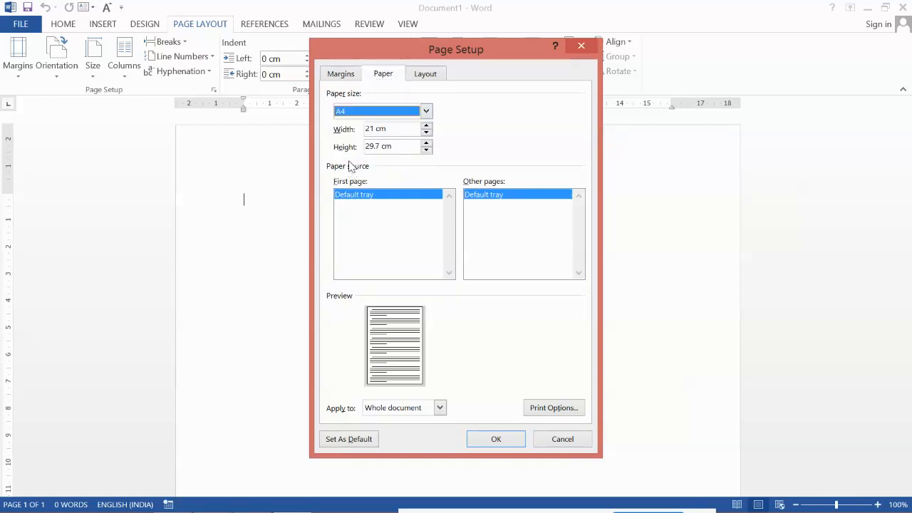
left_click(497, 439)
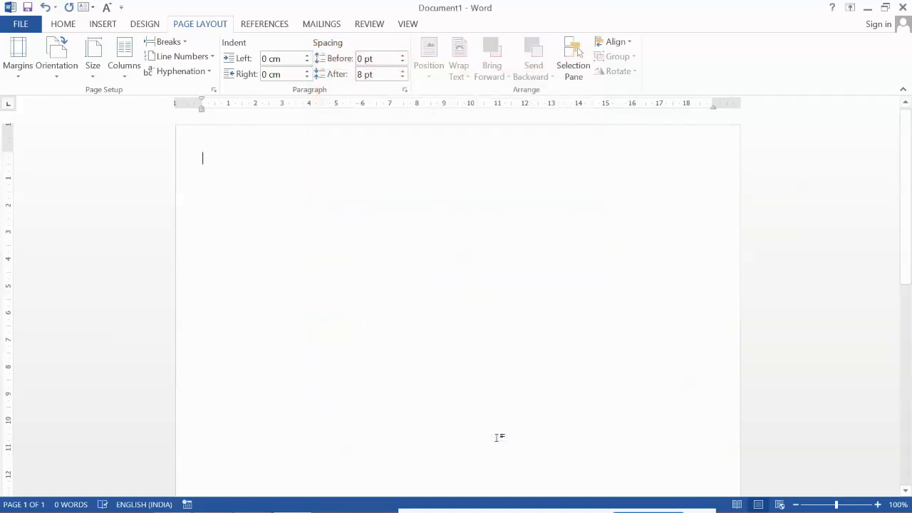
Step: Type a centred RESUME title and make it bold, underlined and larger
type("RESUME")
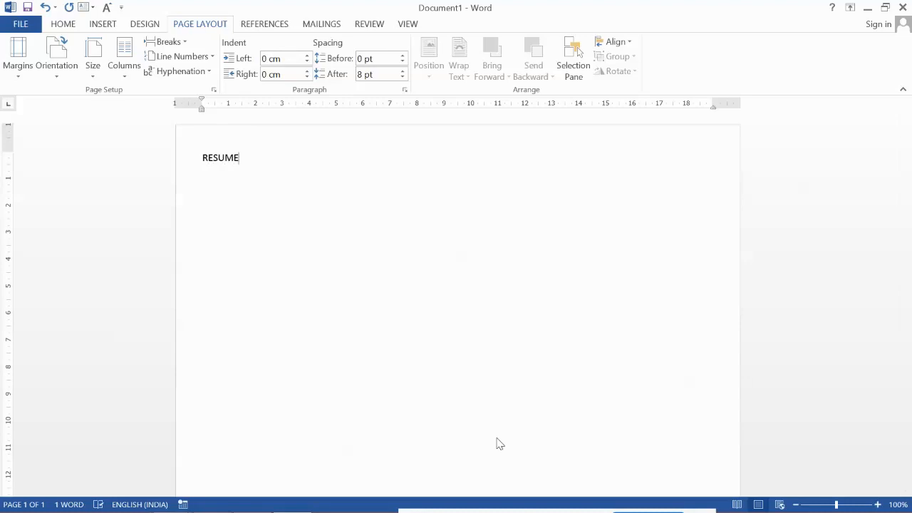
key("ctrl+e")
key("ctrl+a")
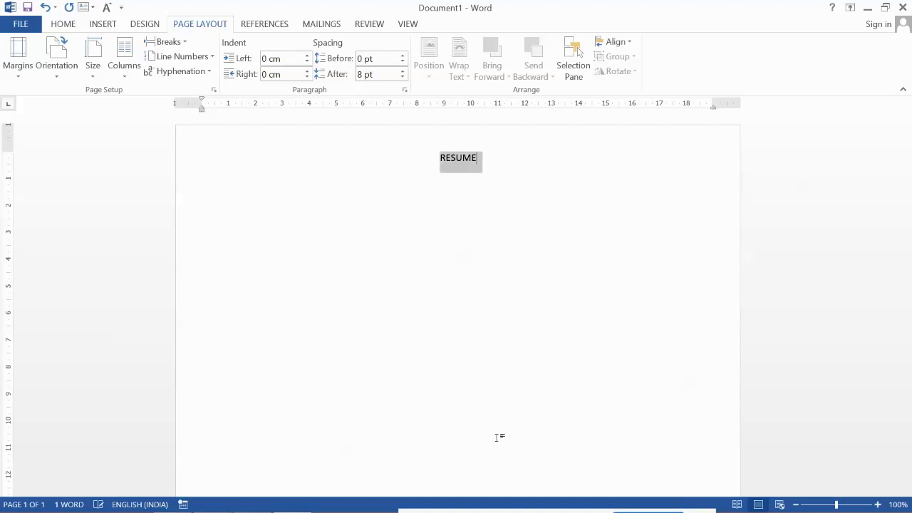
key("ctrl+b")
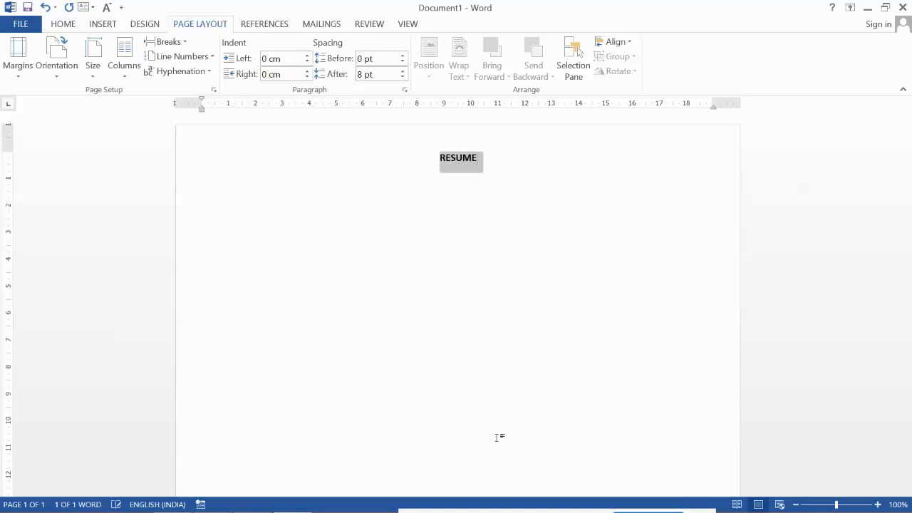
key("ctrl+u")
key("ctrl+bracketright")
key("ctrl+bracketright")
key("ctrl+bracketright")
key("ctrl+bracketright")
key("ctrl+bracketright")
key("ctrl+bracketright")
key("ctrl+bracketright")
key("ctrl+bracketright")
key("ctrl+bracketright")
key("ctrl+bracketright")
key("ctrl+bracketright")
key("ctrl+bracketright")
key("ctrl+bracketright")
key("ctrl+bracketright")
key("ctrl+bracketright")
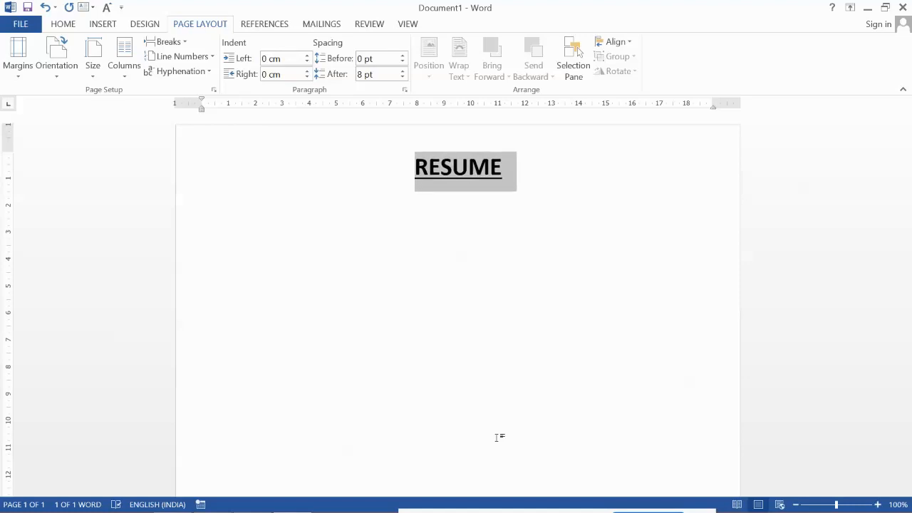
Step: Start a new left-aligned line below the RESUME title
left_click(585, 182)
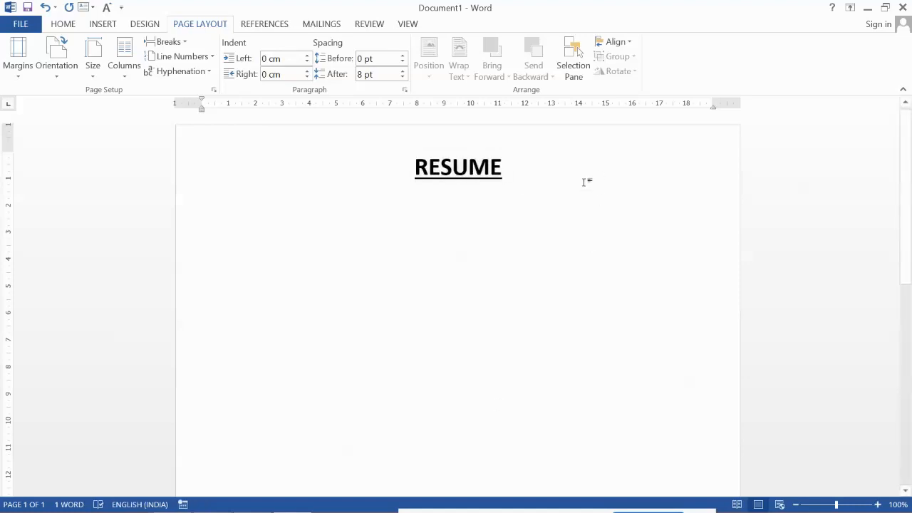
key("Return")
key("ctrl+l")
Step: Turn off bold and underline, then type the candidate's name and an 'Email:' line with their address
left_click(62, 25)
key("ctrl+b")
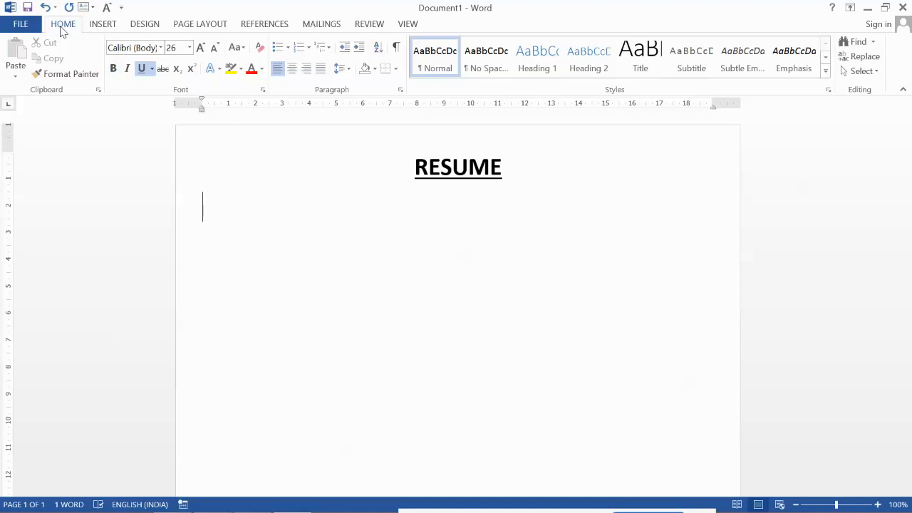
key("ctrl+u")
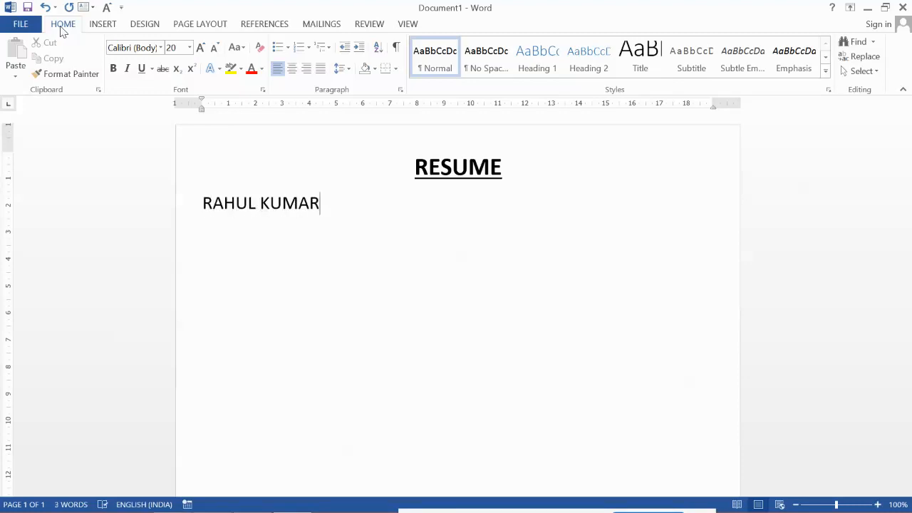
key("Return")
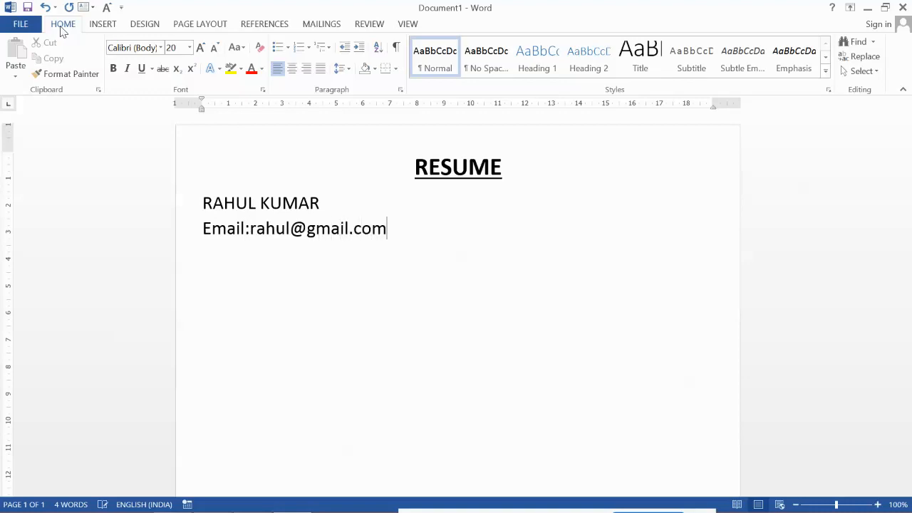
key("Return")
Step: Open the More Symbols chooser and switch its font to Webdings
left_click(100, 25)
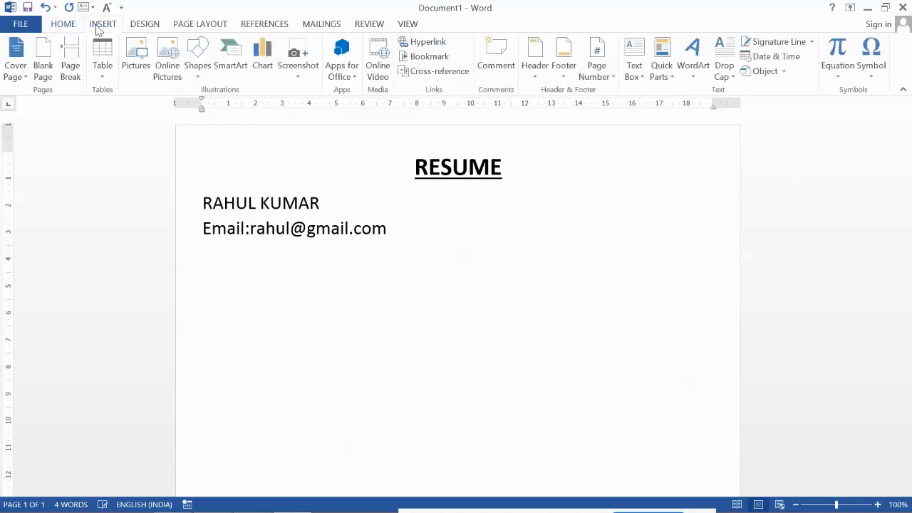
left_click(872, 77)
left_click(851, 178)
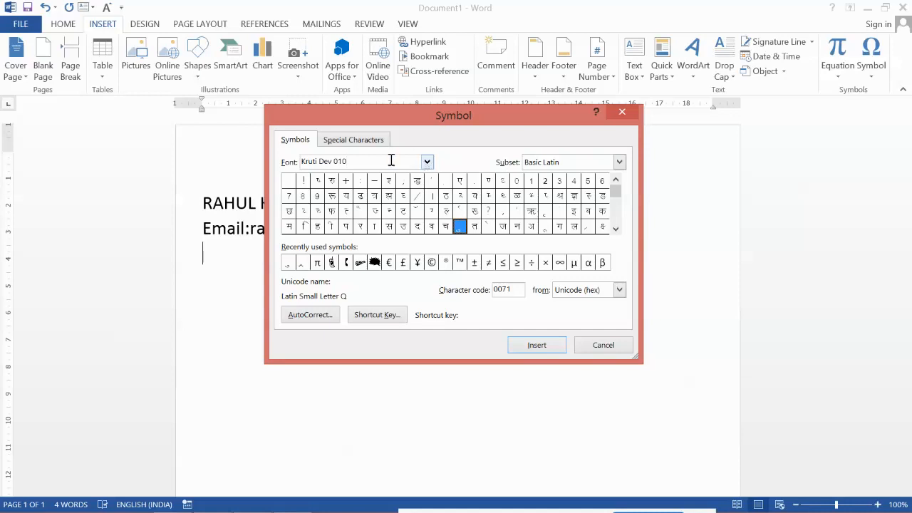
key("BackSpace")
key("BackSpace")
key("BackSpace")
key("BackSpace")
key("BackSpace")
key("BackSpace")
key("BackSpace")
key("BackSpace")
key("BackSpace")
key("BackSpace")
key("BackSpace")
key("BackSpace")
key("BackSpace")
type("webding")
key("Return")
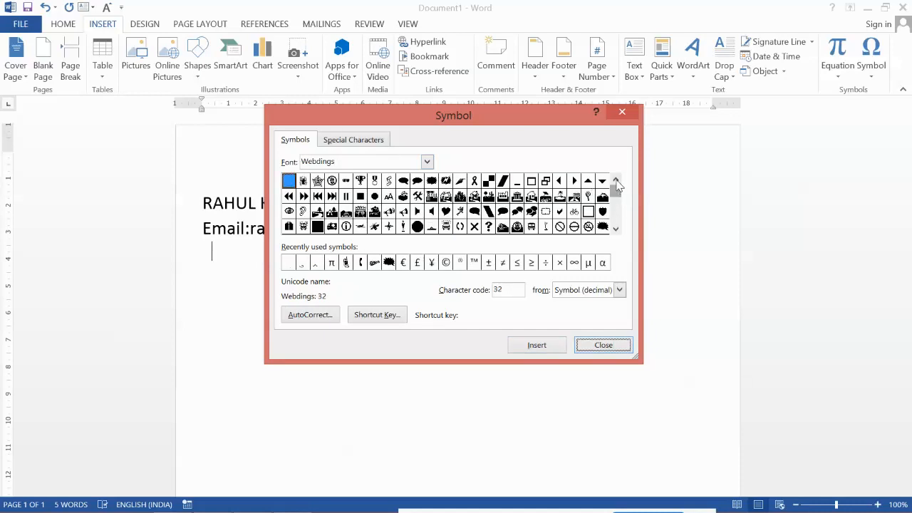
Step: Insert the Webdings mobile phone symbol (code 200) and close the Symbol dialog
left_click(616, 229)
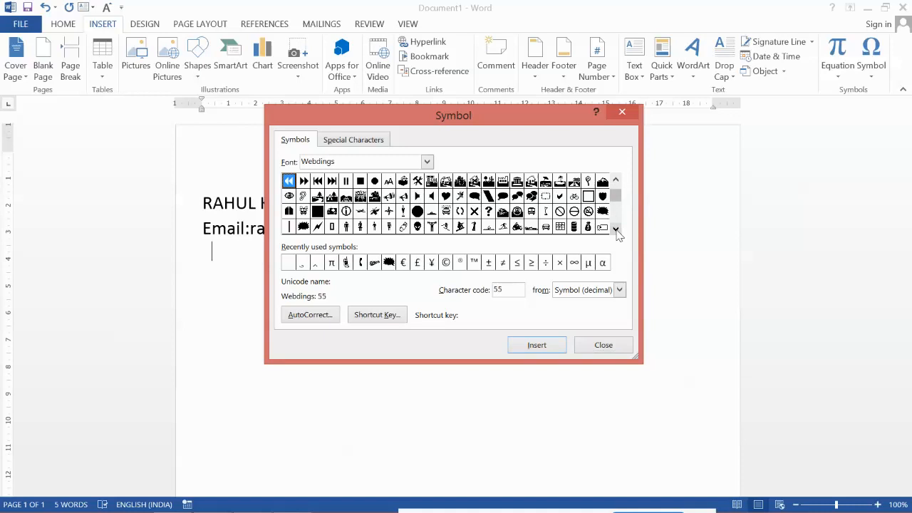
left_click(616, 228)
left_click(616, 229)
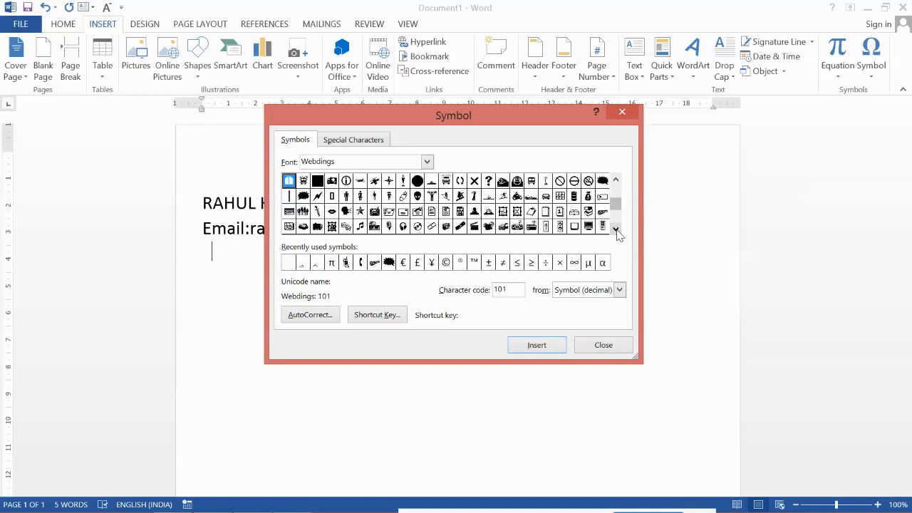
left_click(616, 228)
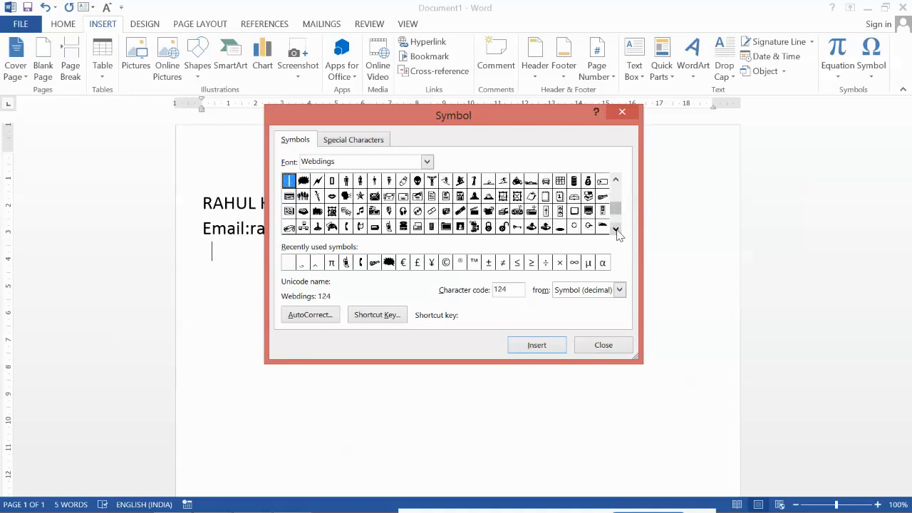
left_click(390, 228)
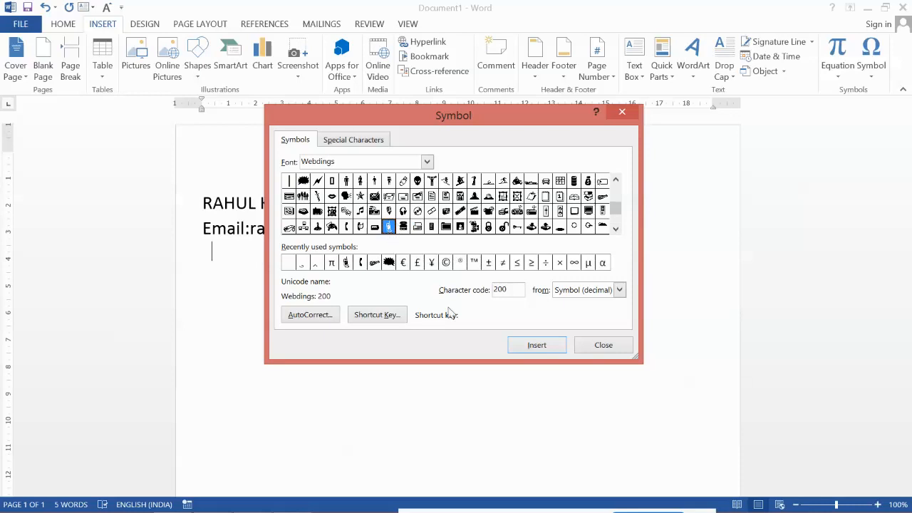
left_click(526, 346)
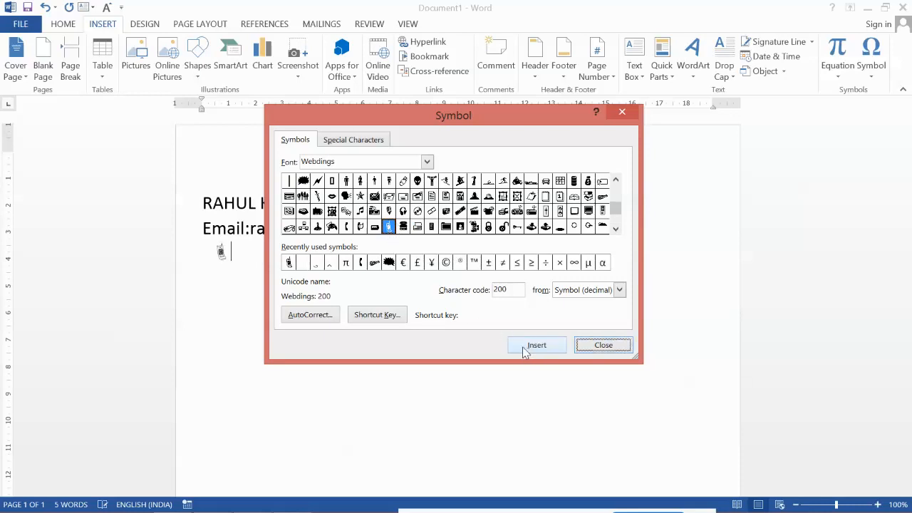
left_click(603, 347)
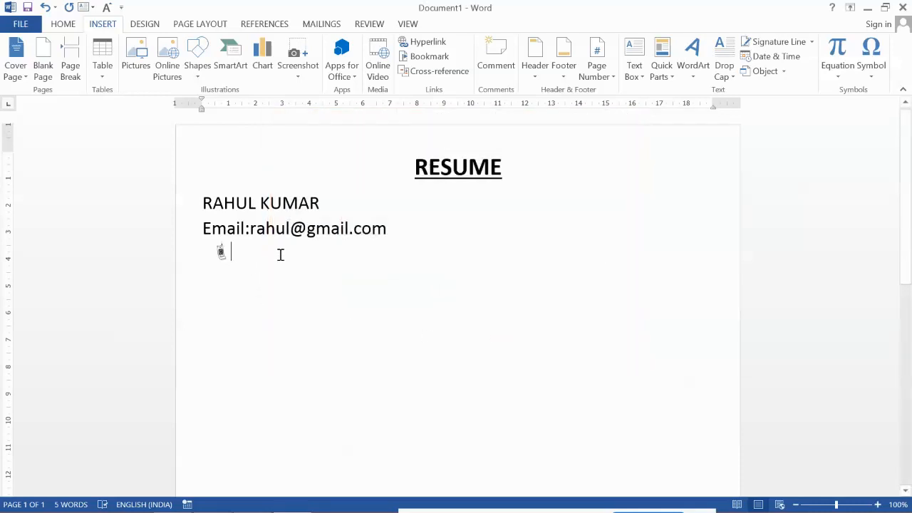
Step: Add a colon and the contact's mobile number after the phone symbol, and tab the name two stops right
type(":")
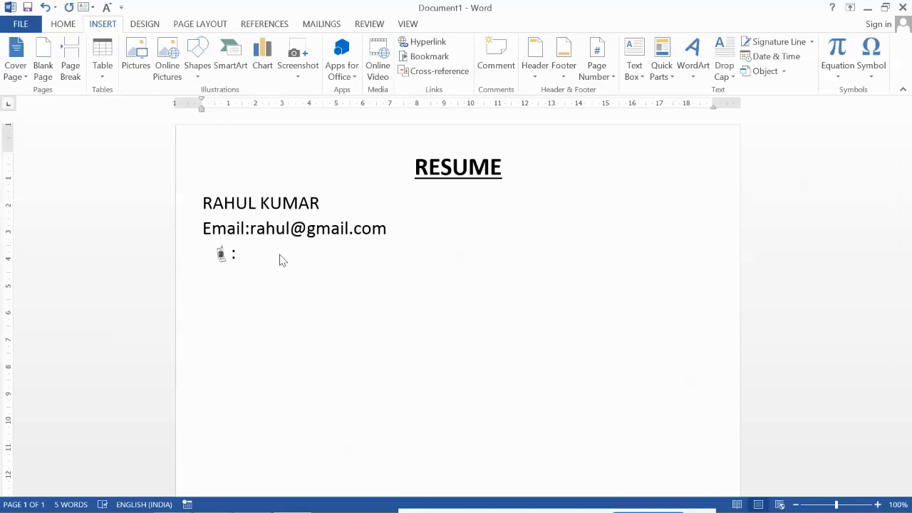
type("+91-")
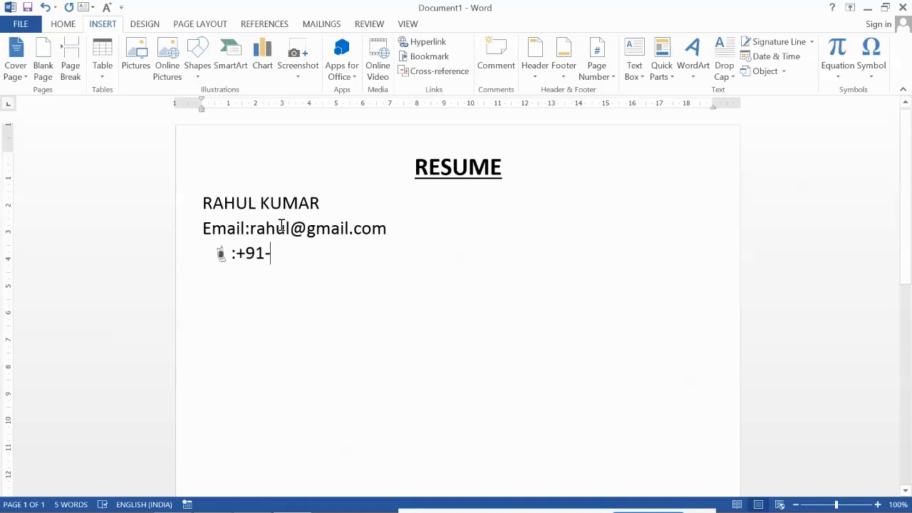
type("9999999999")
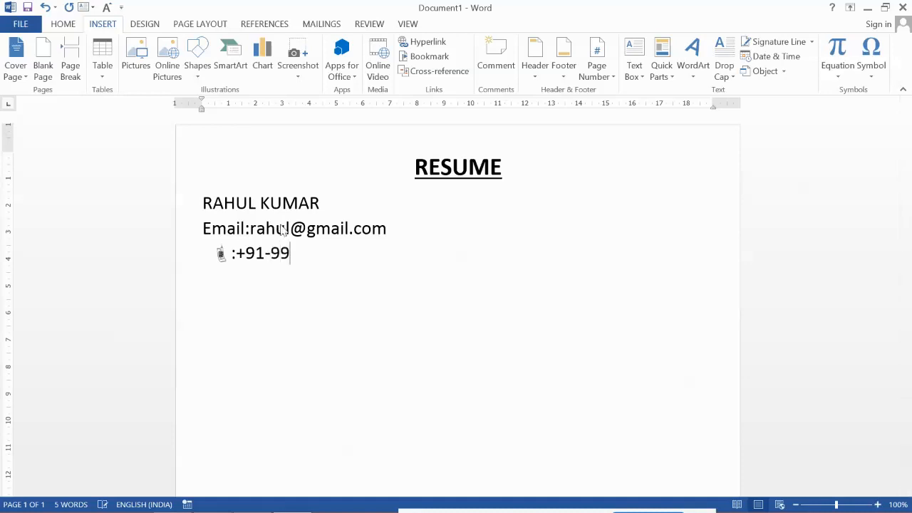
left_click(204, 202)
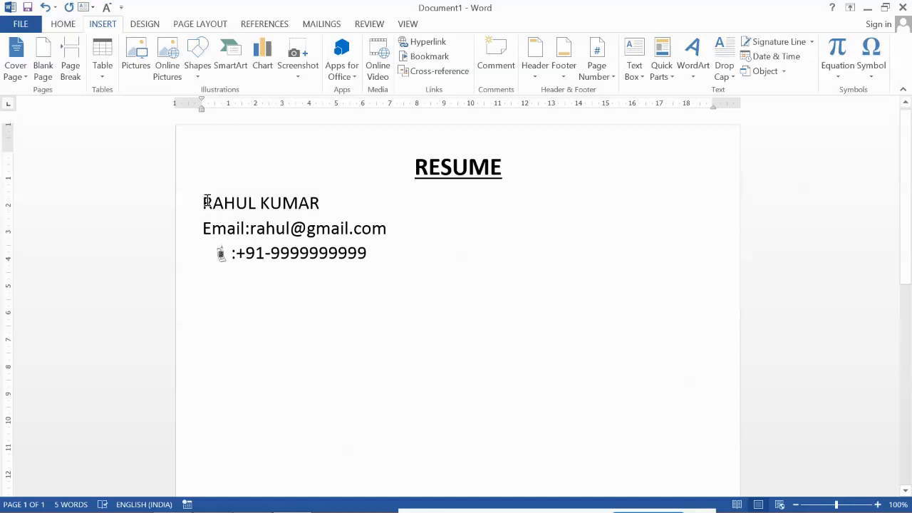
key("Tab")
key("Tab")
key("Tab")
key("Tab")
key("Tab")
key("Tab")
key("Tab")
key("Tab")
key("Tab")
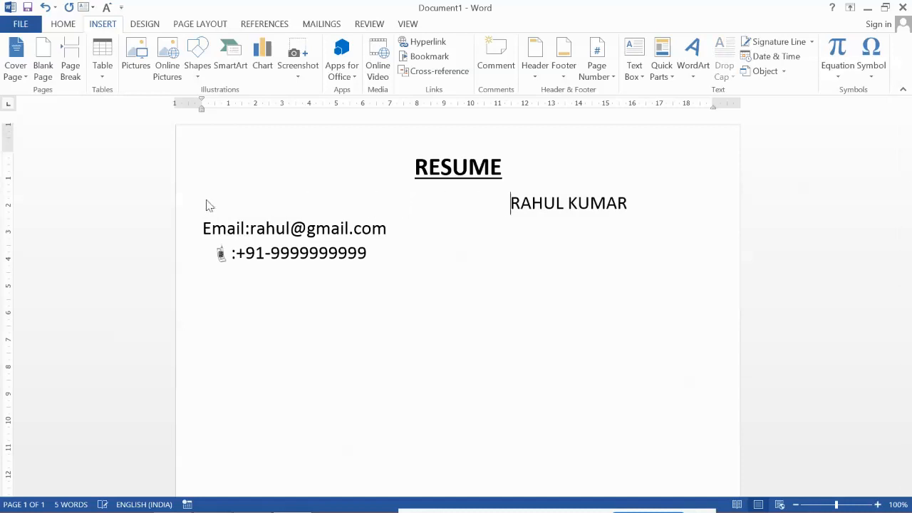
key("Tab")
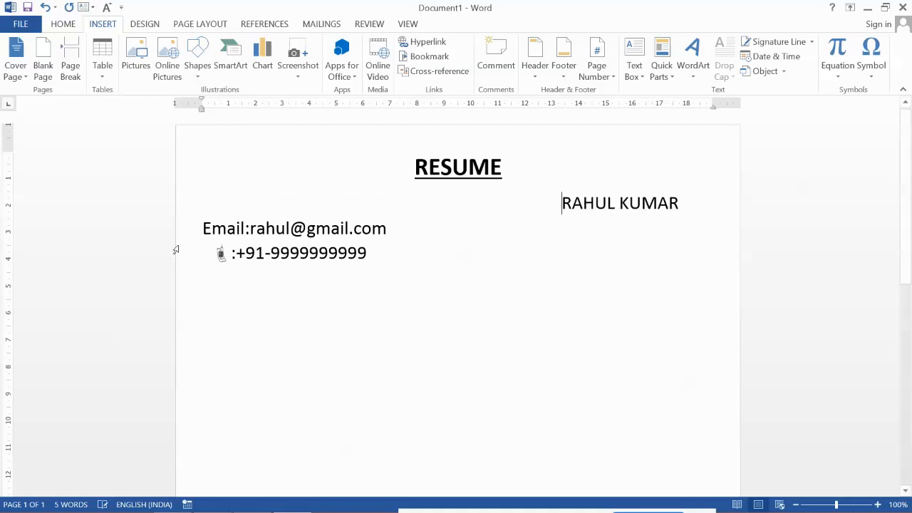
Step: Tab the e-mail and phone lines two stops right to align them under the name
left_click(201, 228)
key("Tab")
key("Tab")
key("Tab")
key("Tab")
key("Tab")
key("Tab")
key("Tab")
key("Tab")
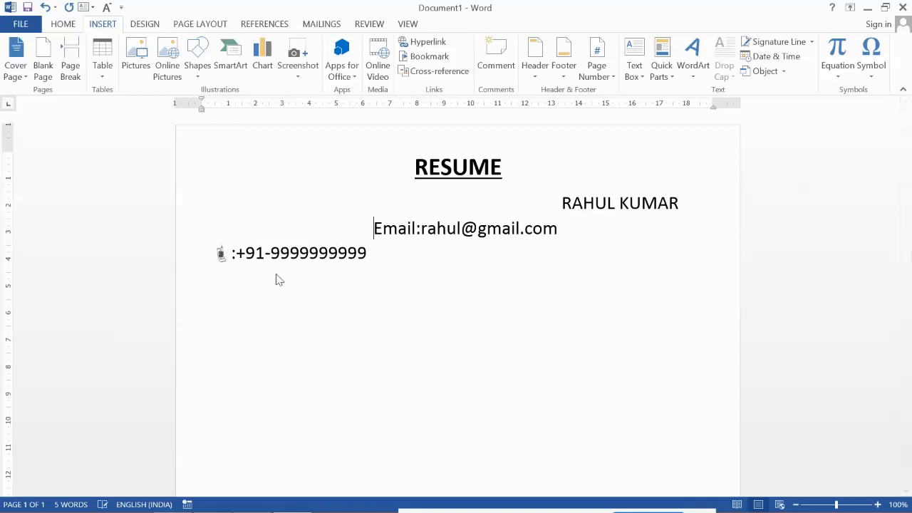
key("Tab")
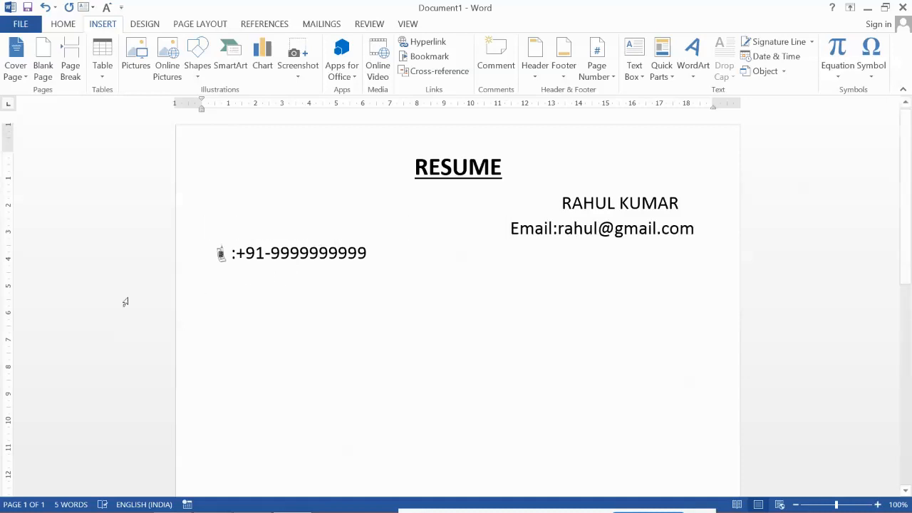
left_click(212, 256)
key("Tab")
key("Tab")
key("Tab")
key("Tab")
key("Tab")
key("Tab")
key("Tab")
key("Tab")
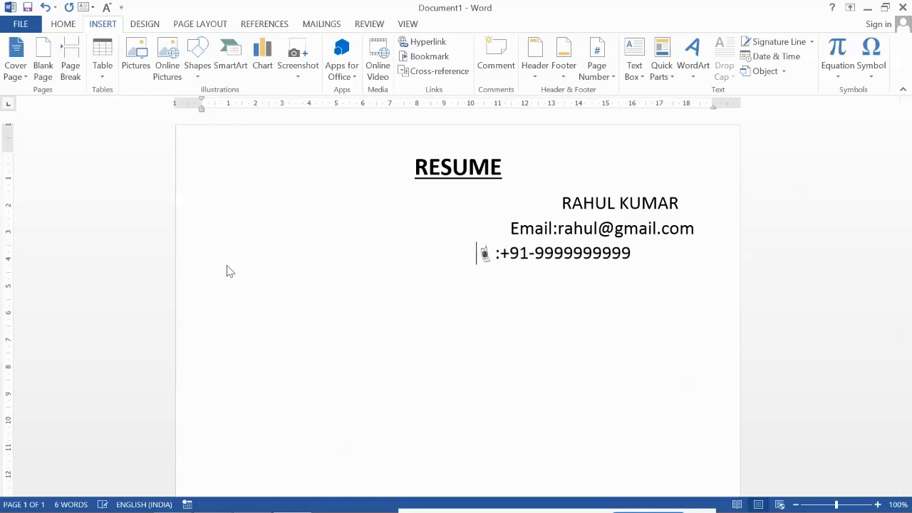
key("Tab")
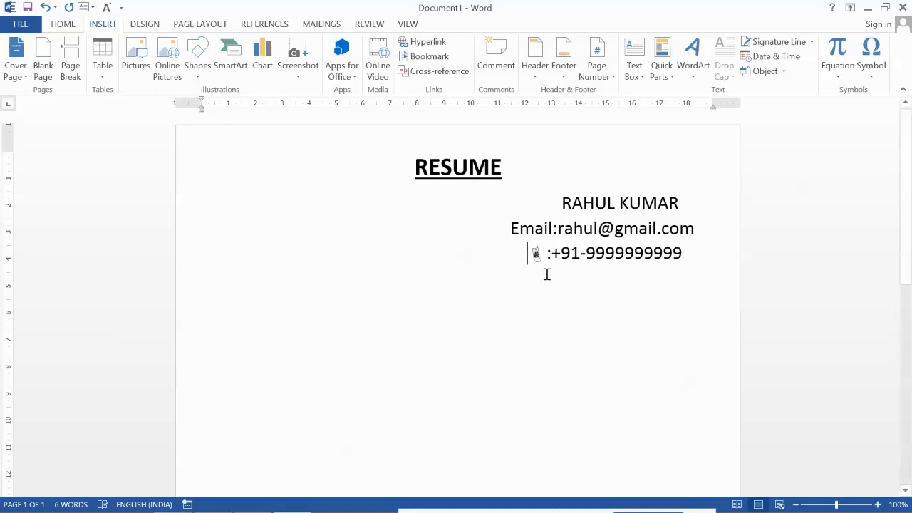
left_click(699, 251)
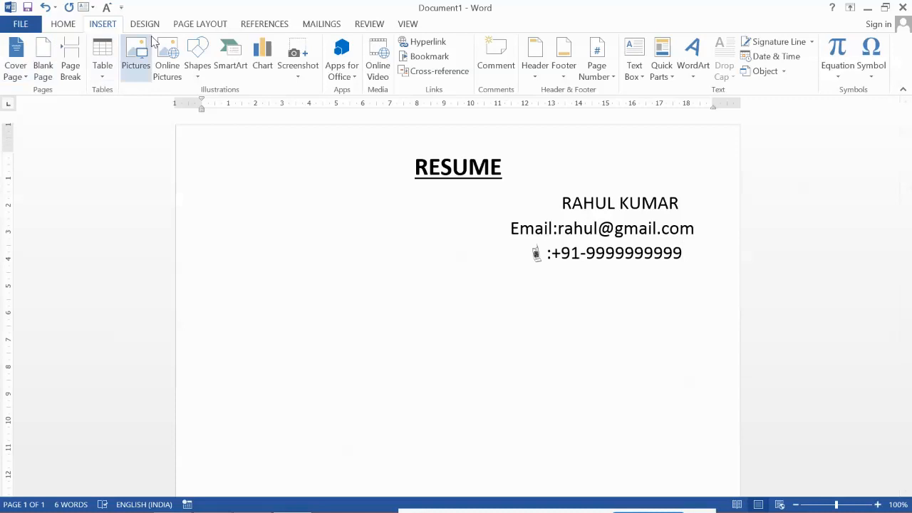
Step: Draw a black 1 pt horizontal line across the page below the contact details
left_click(198, 68)
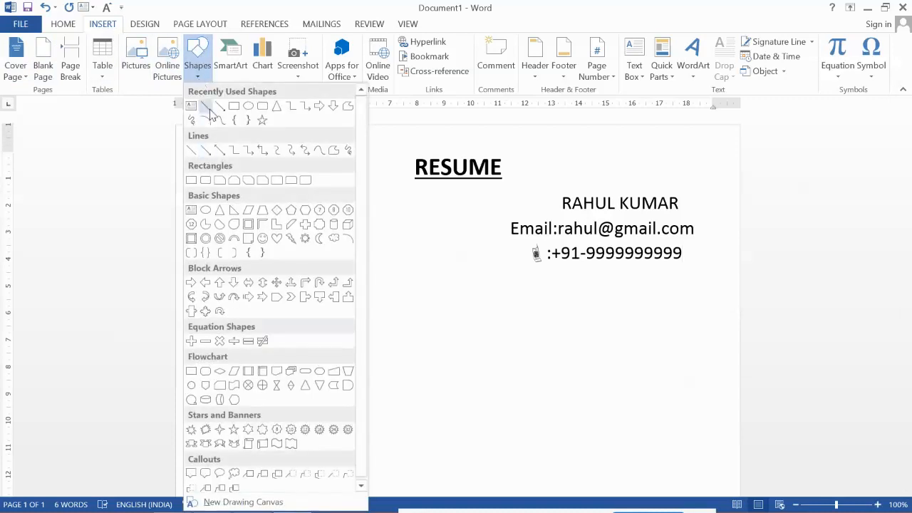
left_click(207, 107)
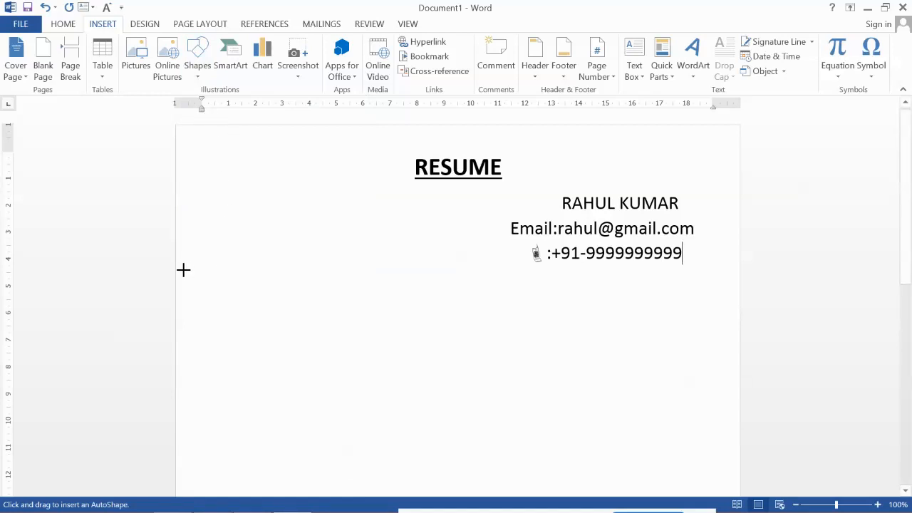
mouse_move(180, 265)
left_mouse_down()
mouse_move(652, 282)
mouse_move(736, 275)
left_mouse_up()
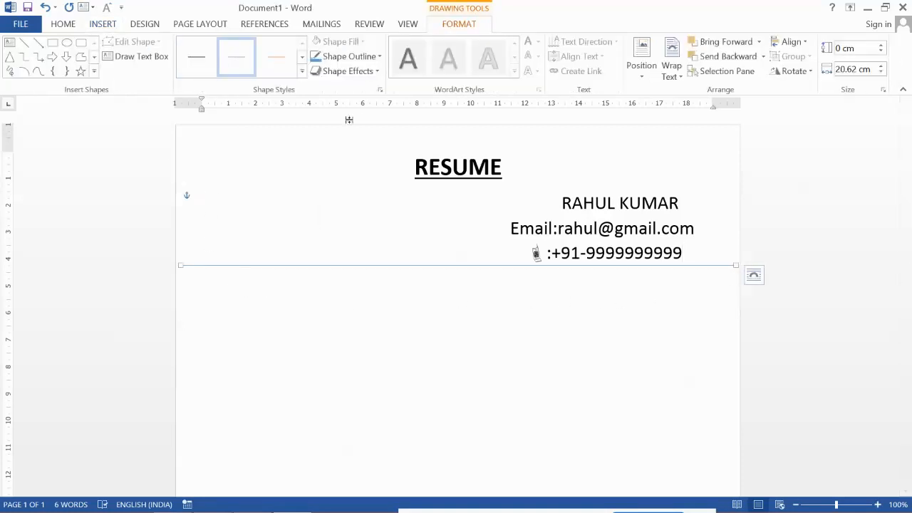
left_click(380, 57)
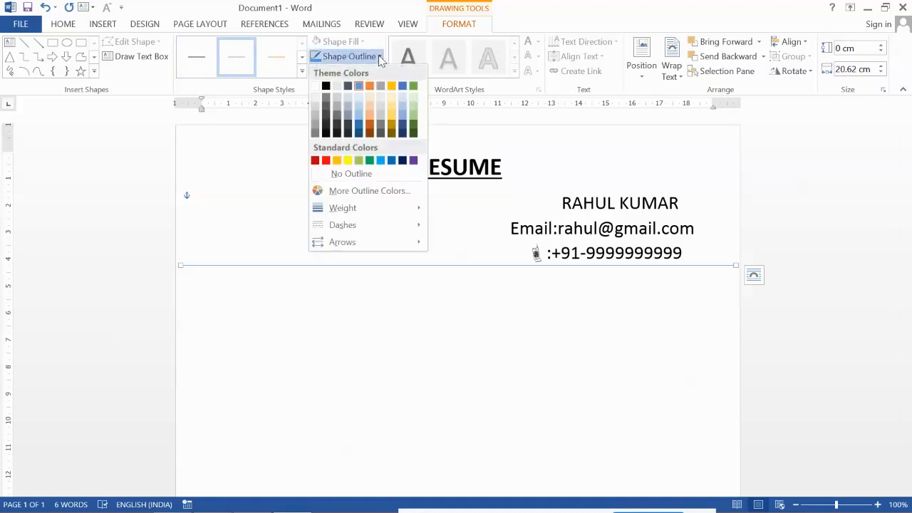
left_click(325, 86)
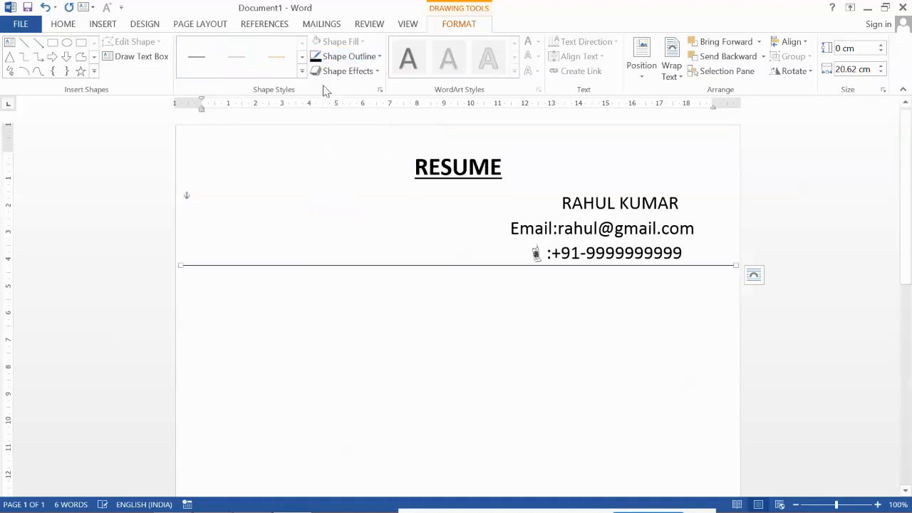
left_click(380, 57)
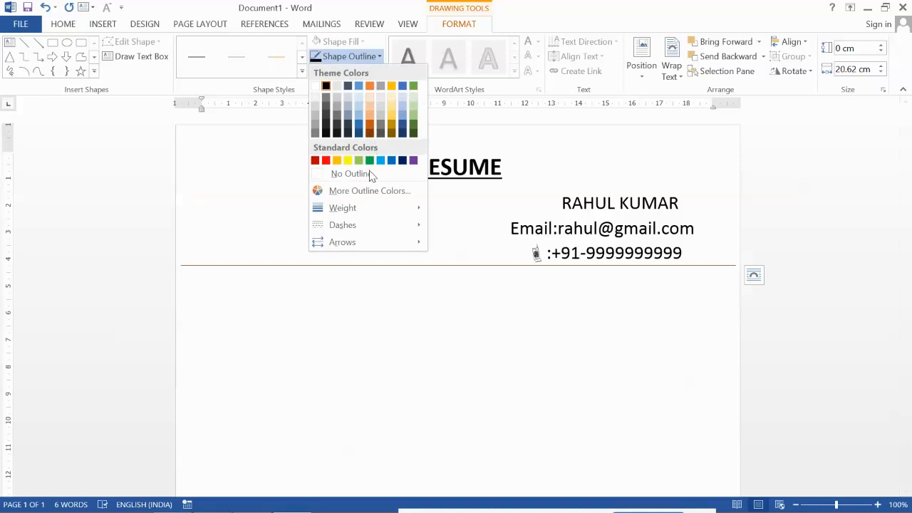
mouse_move(371, 209)
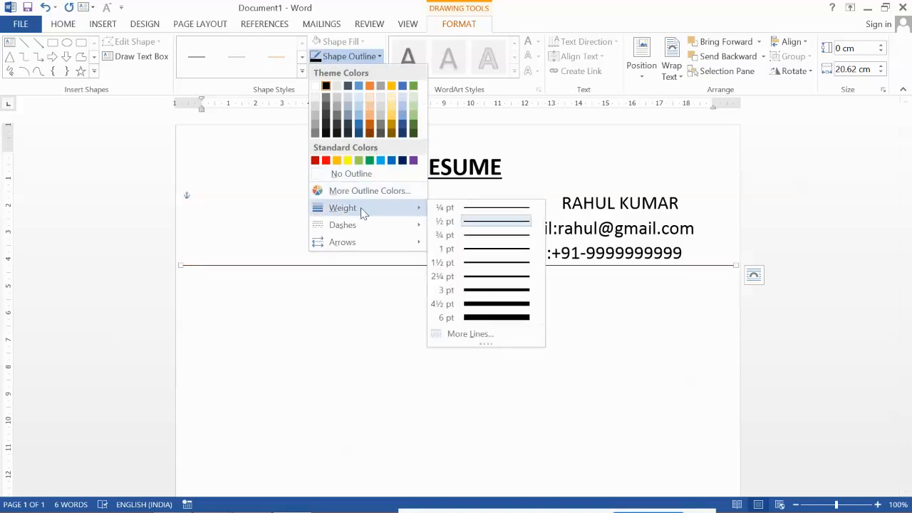
left_click(493, 249)
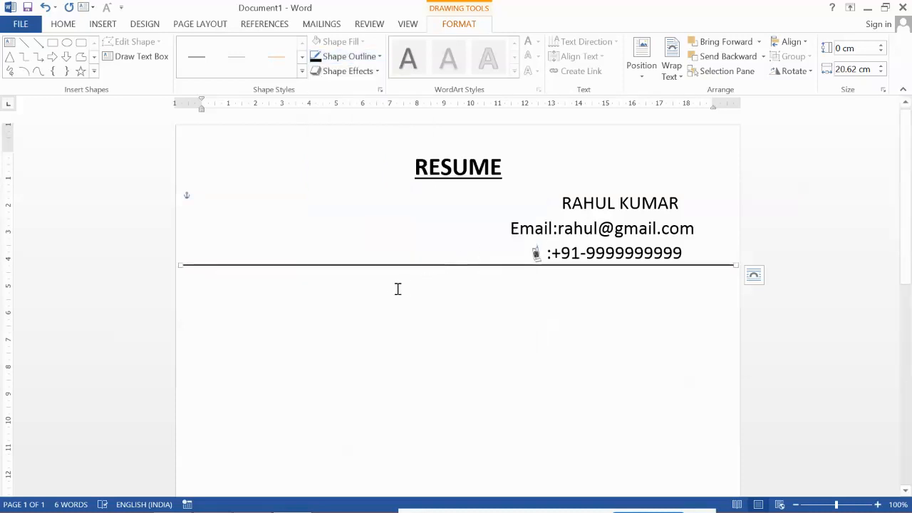
left_click(307, 289)
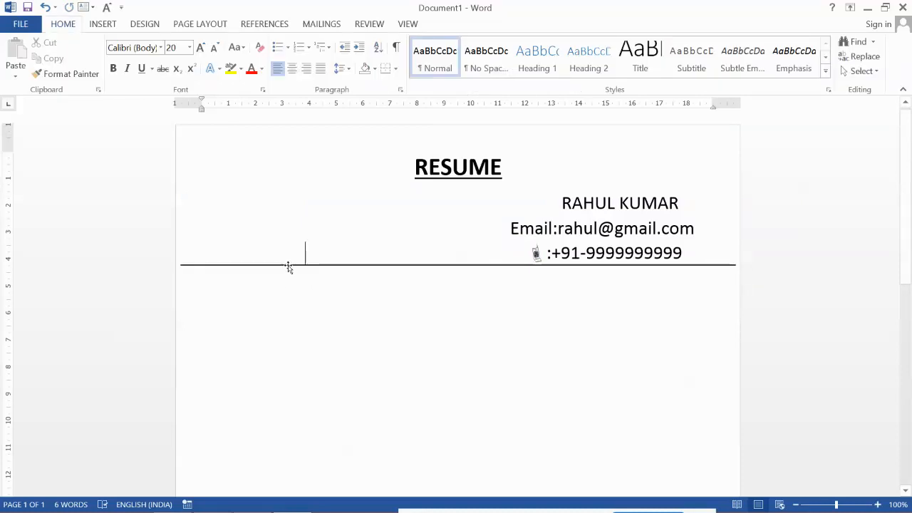
Step: Paste a copy of the line and position it just beneath the original
left_click(289, 266)
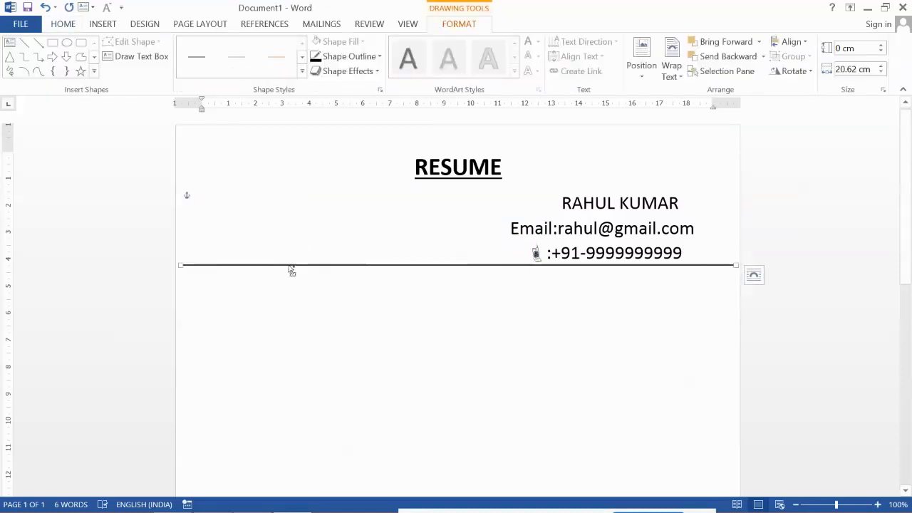
left_click(291, 278)
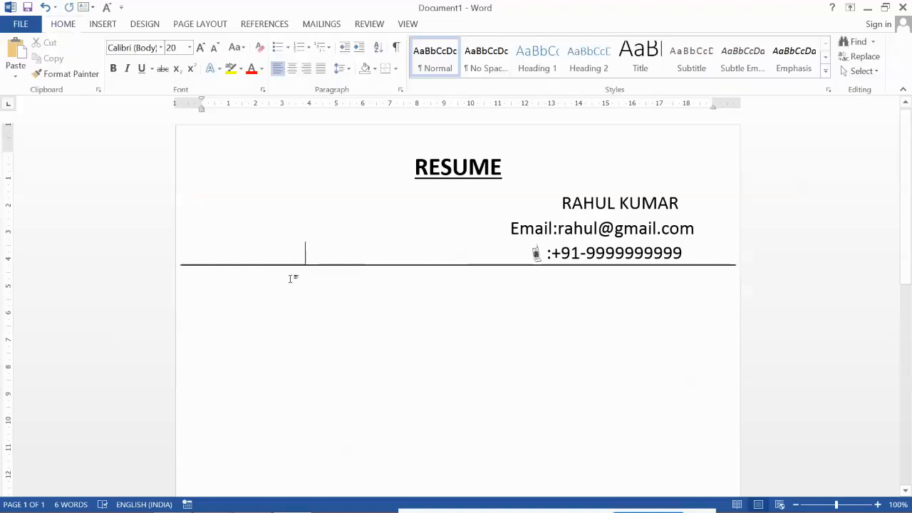
key("ctrl+v")
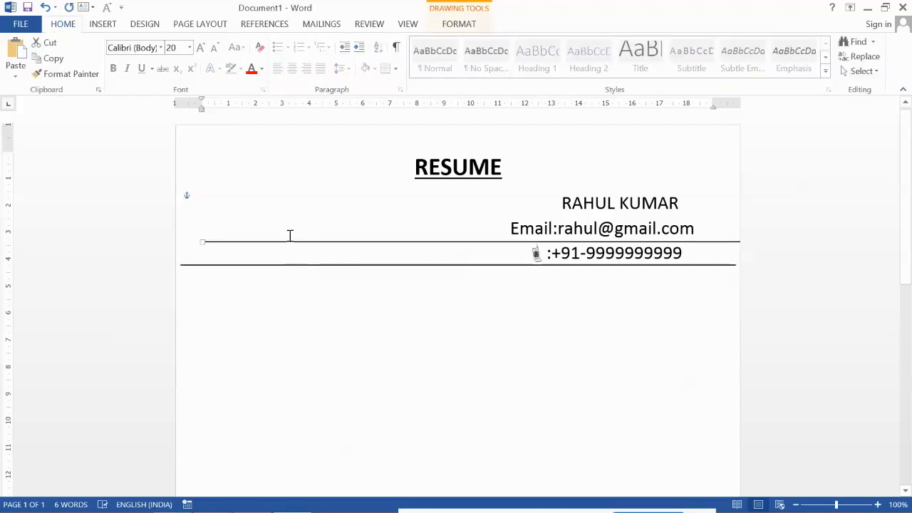
left_click_drag(287, 244, 256, 268)
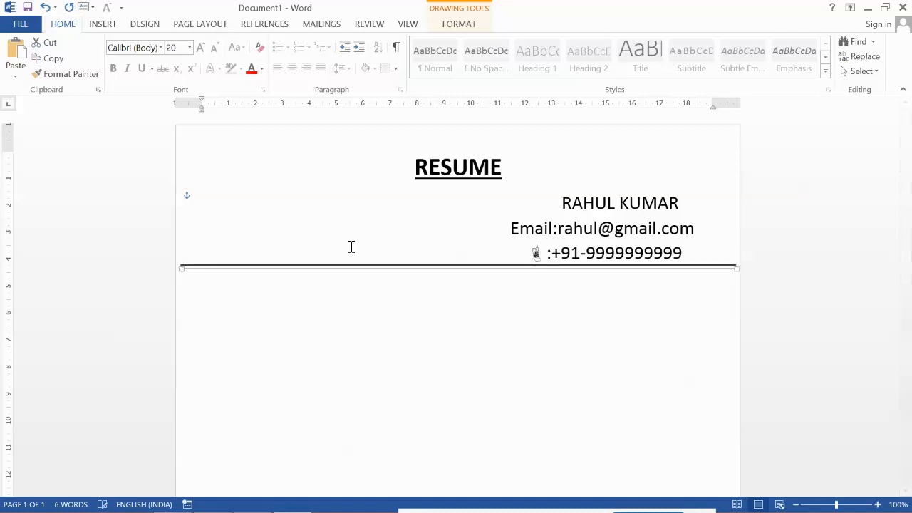
left_click(413, 306)
left_click(695, 255)
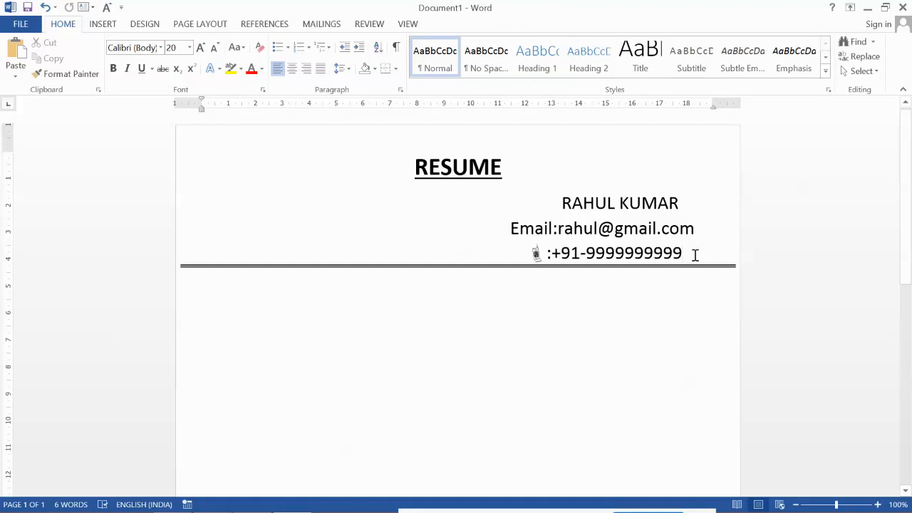
Step: Type a bold, underlined 18 pt 'Objectives' heading and start a plain line below it
key("Down")
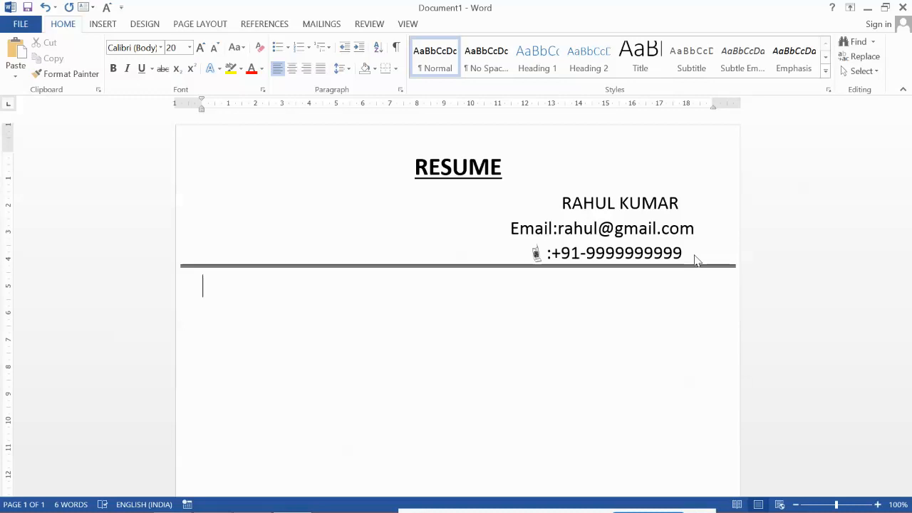
type("Objectives")
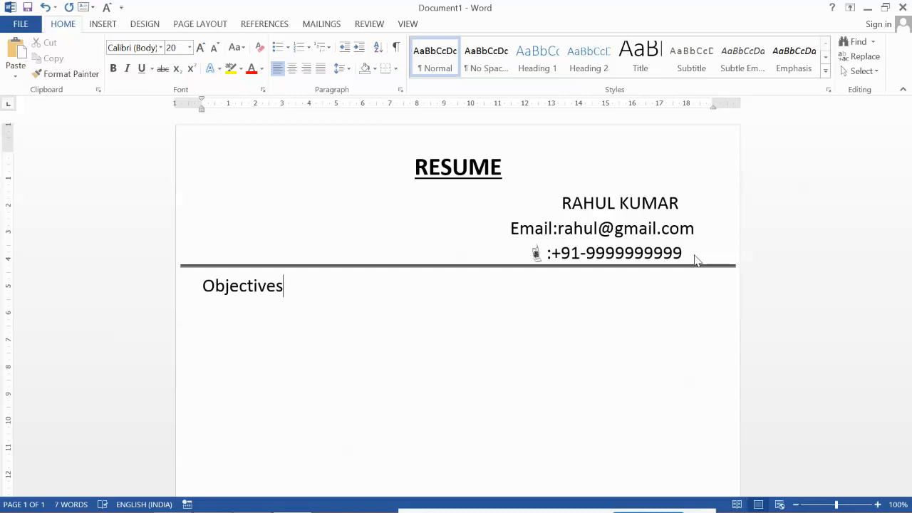
key("shift+Home")
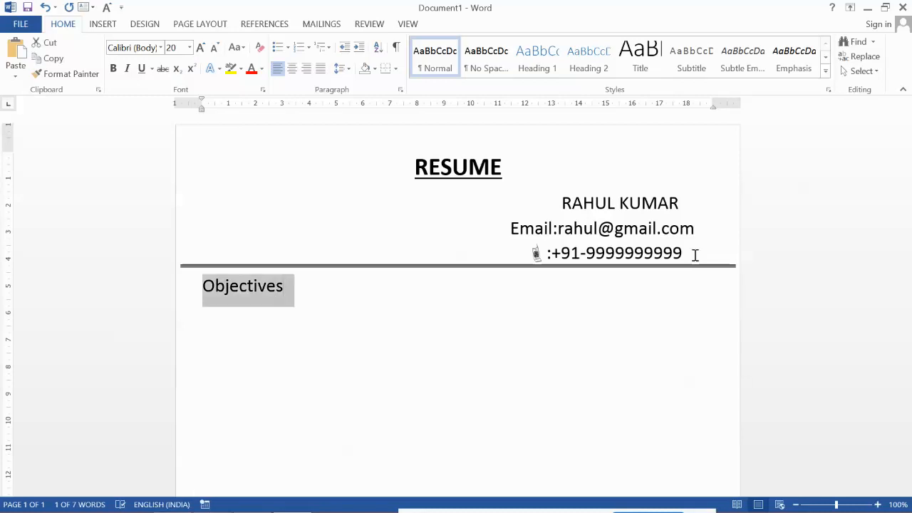
key("ctrl+shift+comma")
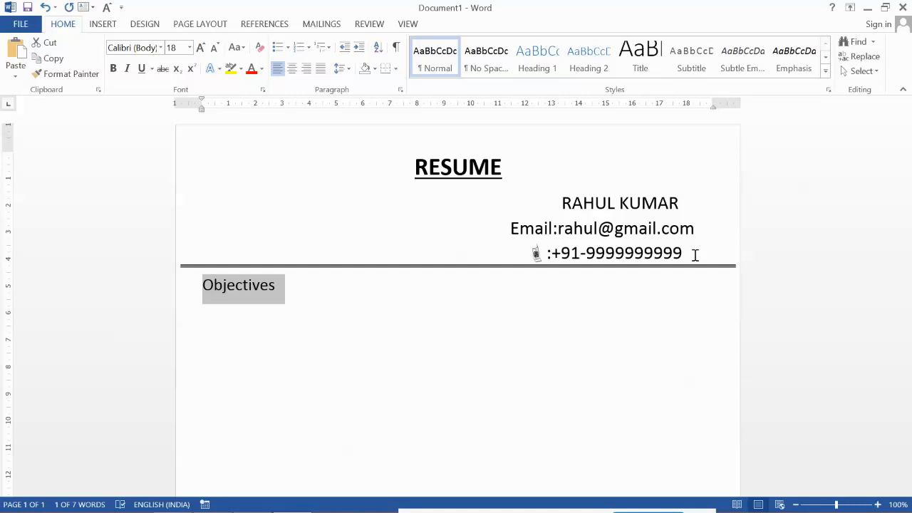
key("ctrl+b")
key("ctrl+u")
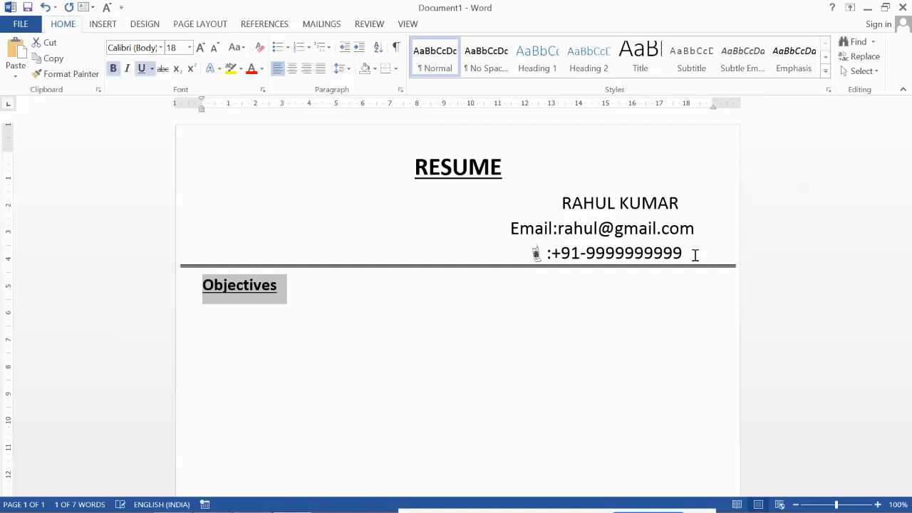
key("End")
key("Return")
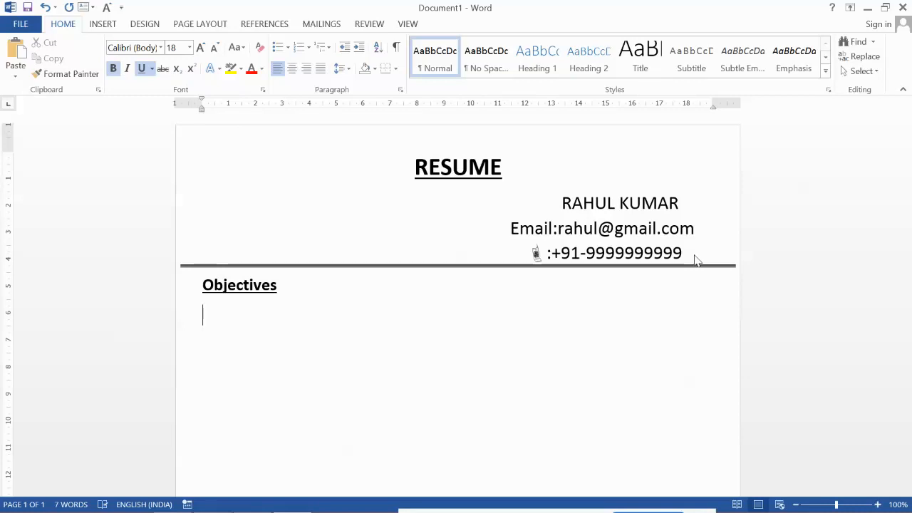
key("ctrl+b")
key("ctrl+u")
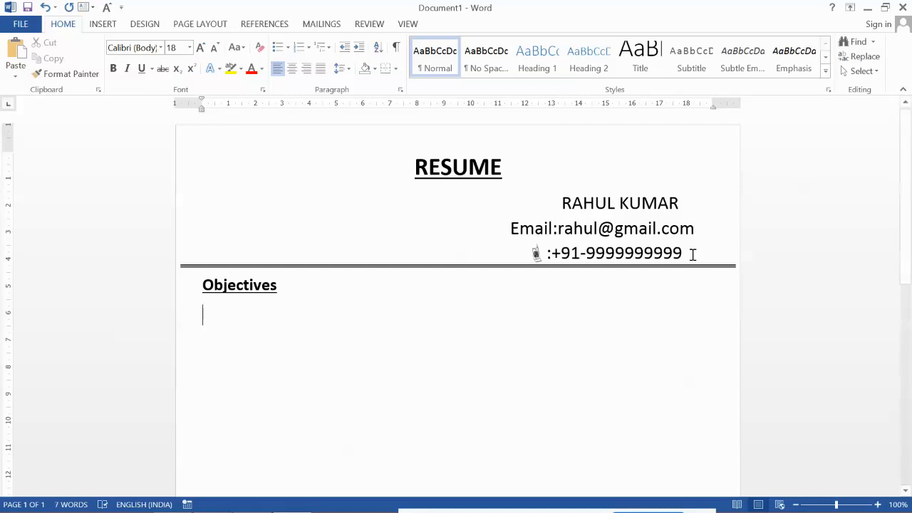
Step: Type the 14 pt career-objective paragraph, justify it, and begin a new line after it
key("ctrl+bracketleft")
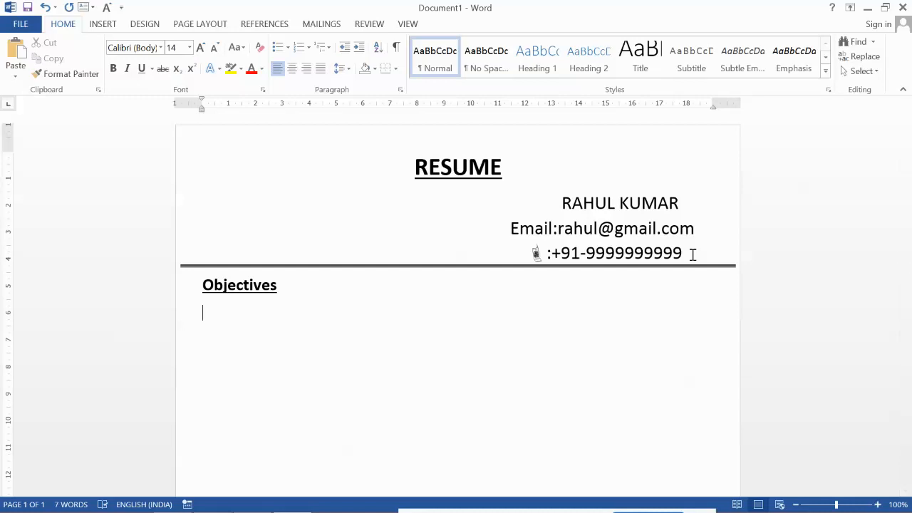
type("I would like to work in a challenging and progressive environment that inspires for creative t")
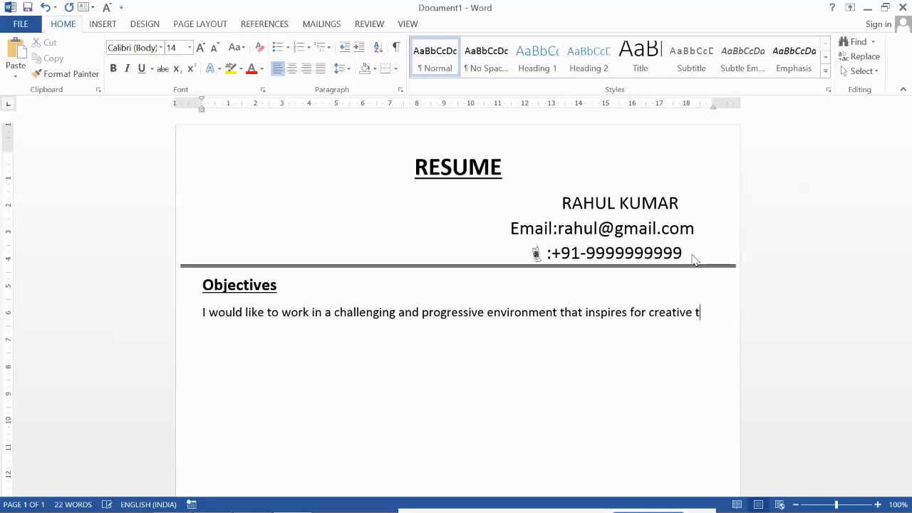
type("hinking and where my technical skills are utilized to impress and contribute to the organizati")
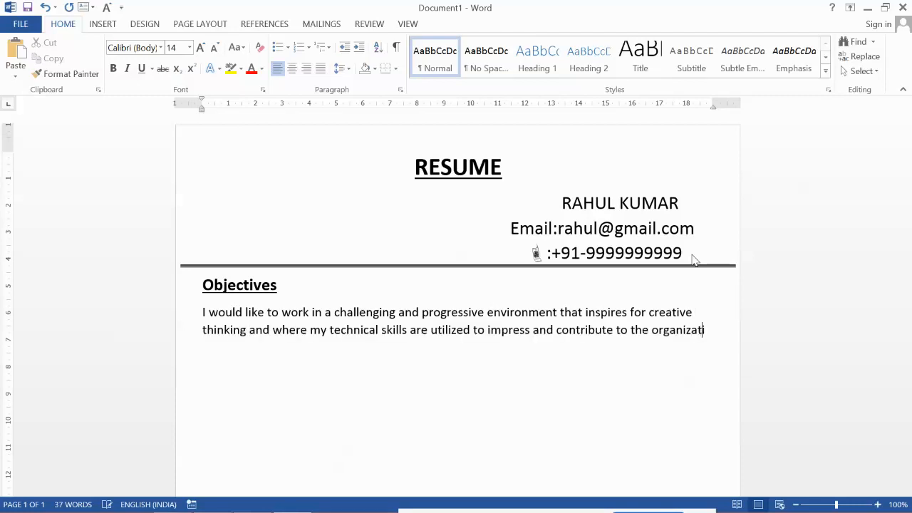
type("on's succe")
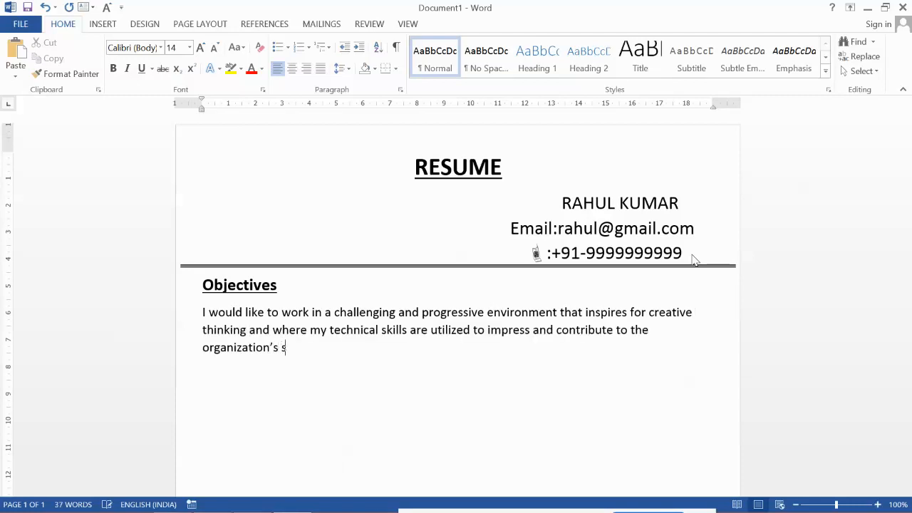
type("ss.")
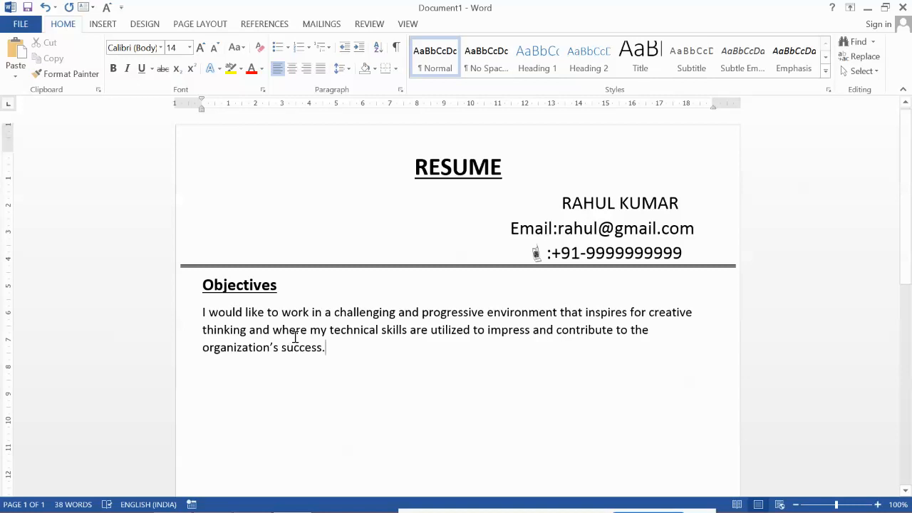
key("shift+Up")
key("shift+Up")
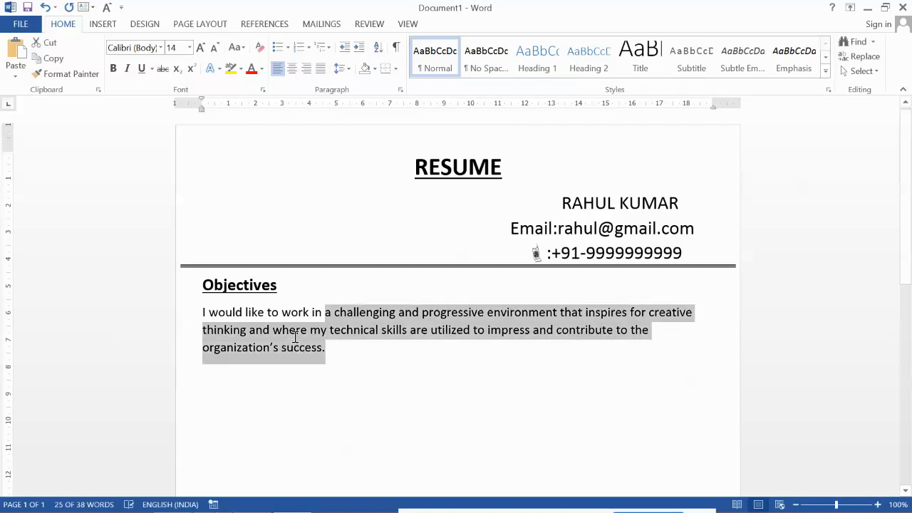
triple_click(295, 336)
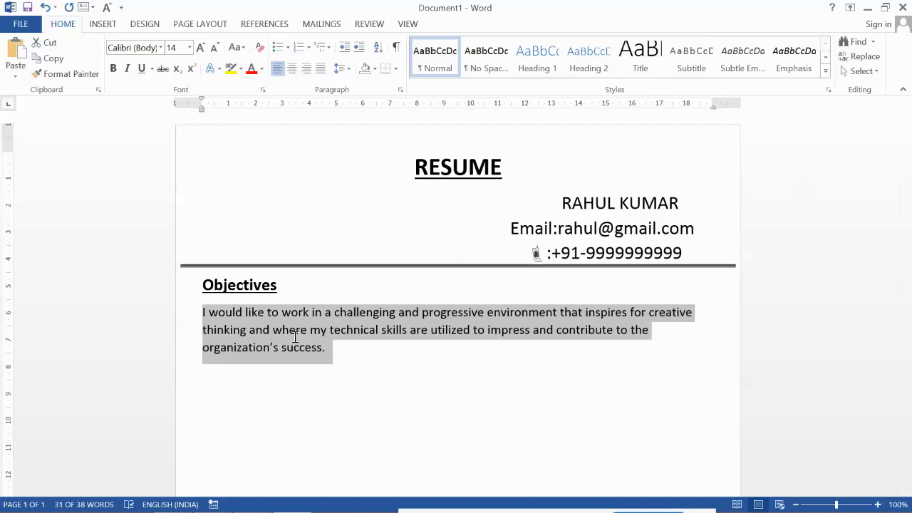
key("ctrl+j")
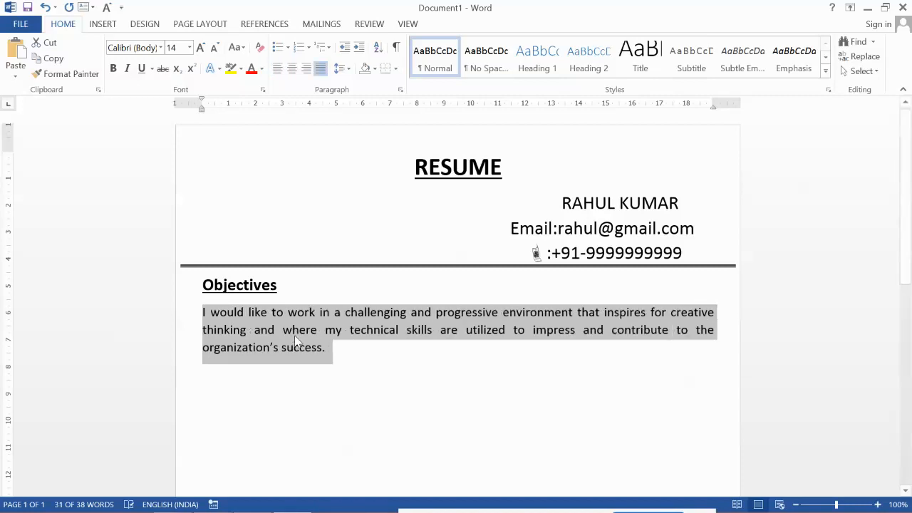
left_click(333, 348)
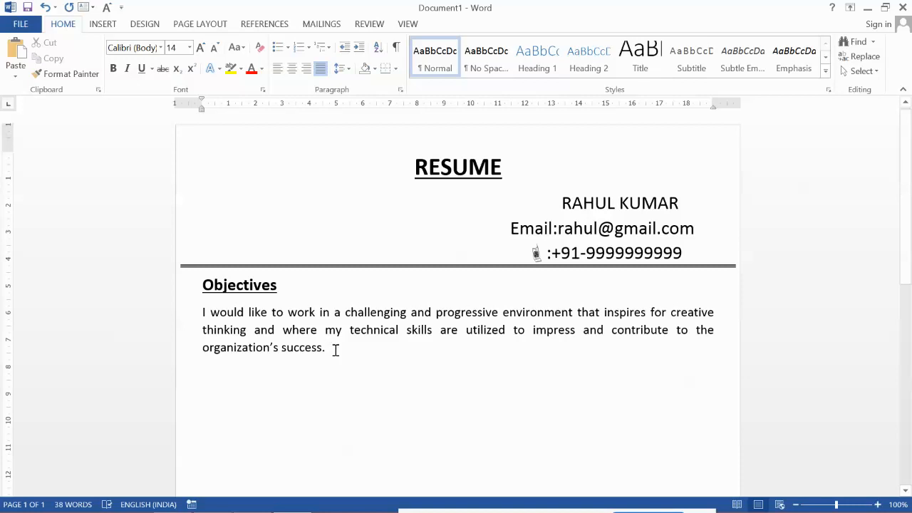
key("Return")
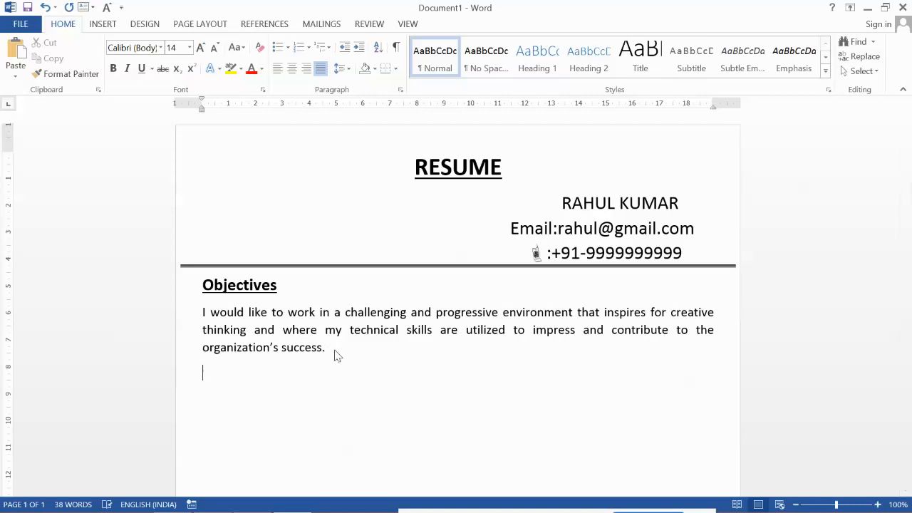
Step: Type 'Academic Qualification' and Format Painter the Objectives heading style onto it, then add a line
type("Academic ")
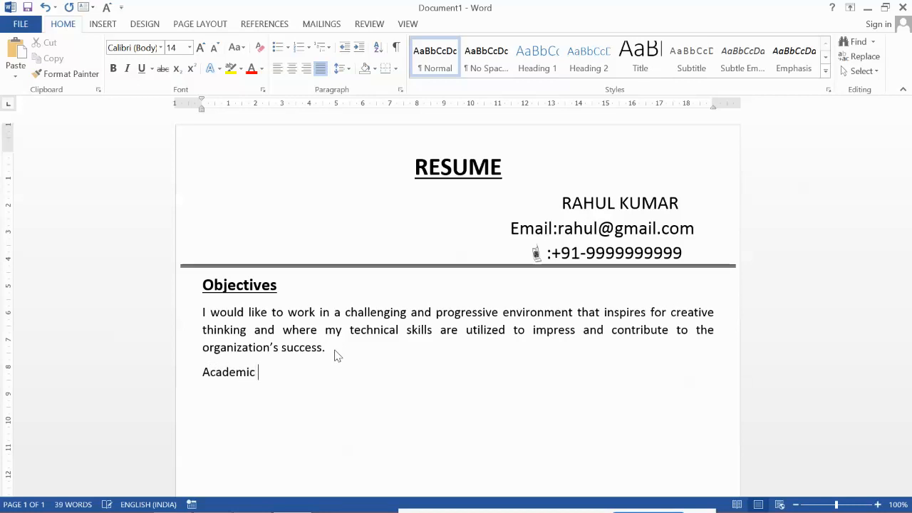
type("Qualification")
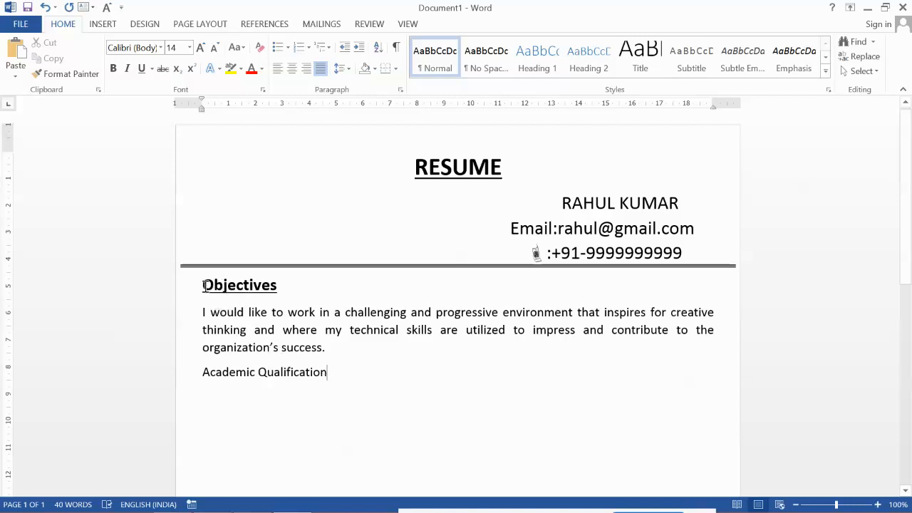
left_click_drag(204, 286, 283, 286)
left_click(71, 76)
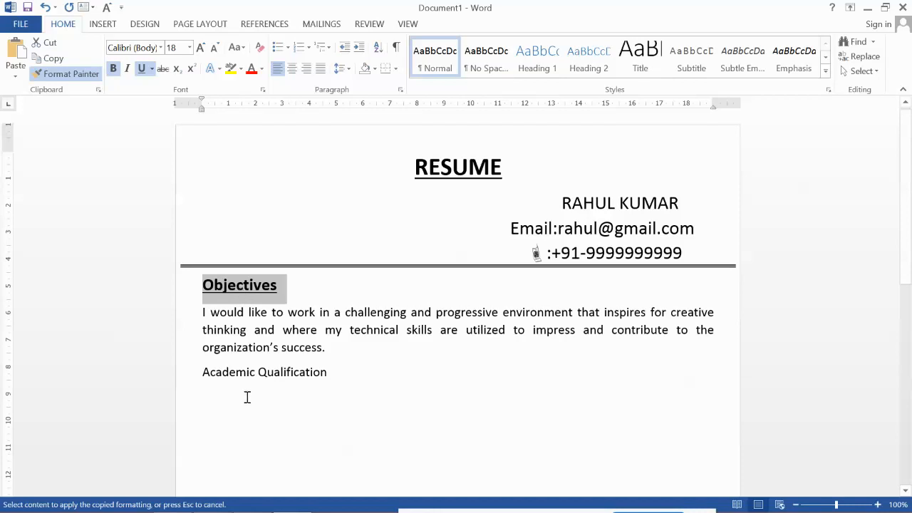
left_click_drag(198, 371, 330, 372)
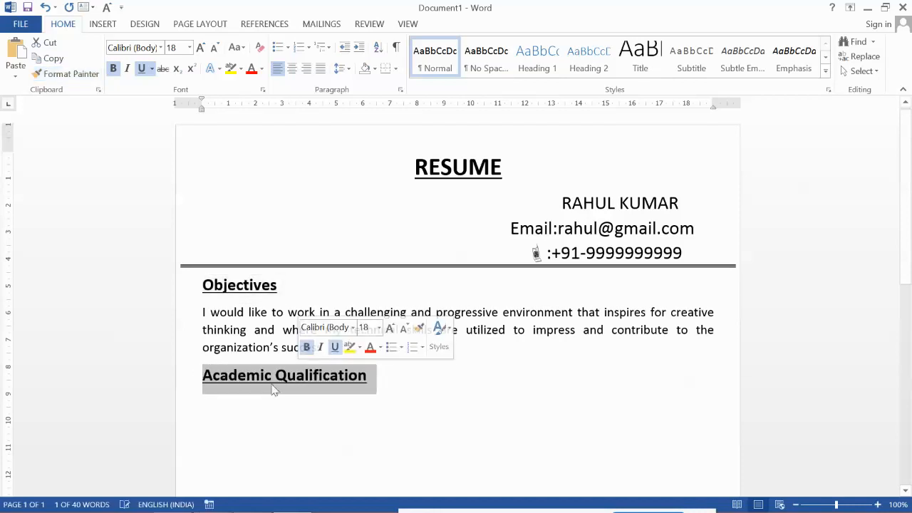
left_click(386, 373)
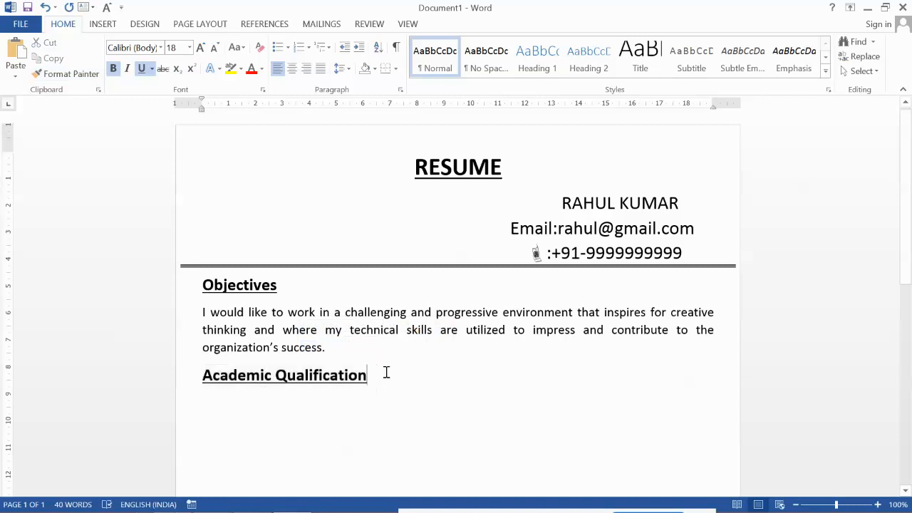
key("Return")
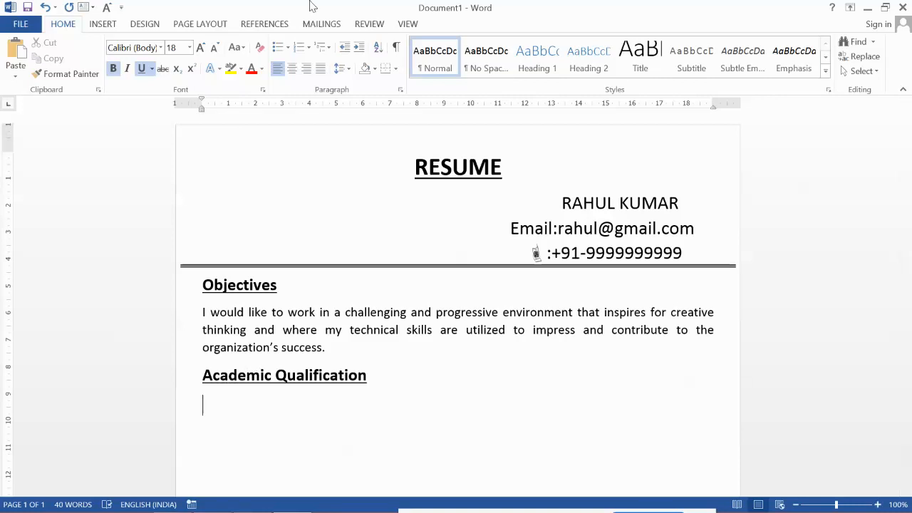
Step: Apply the arrow bullet, turn off underline and reduce the font size to 14
left_click(288, 47)
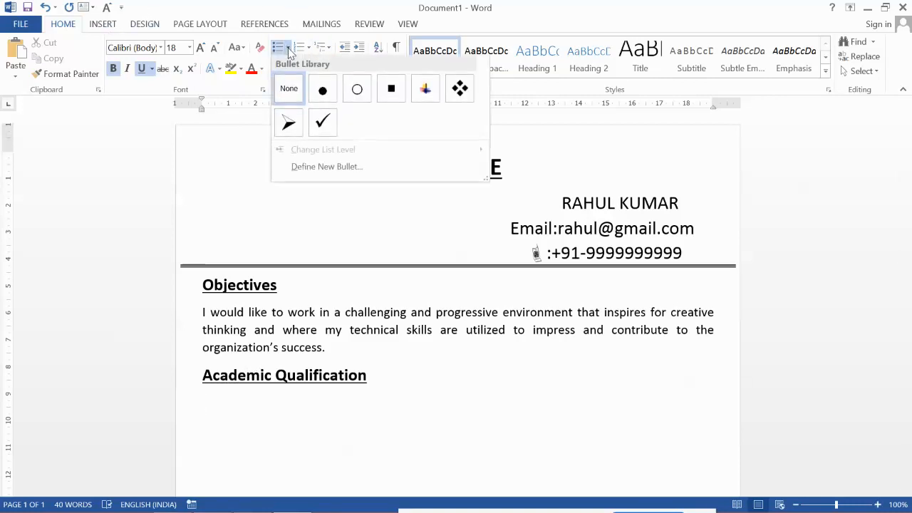
left_click(288, 124)
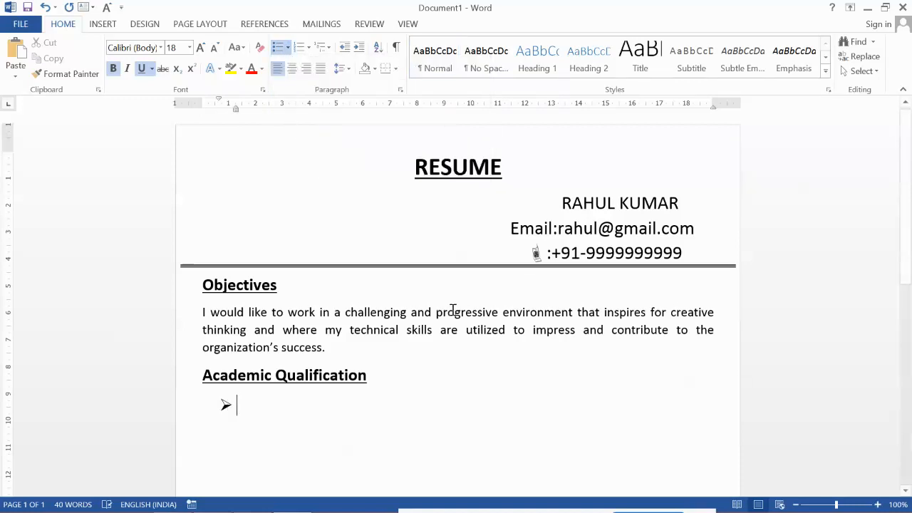
type("10t")
key("BackSpace")
key("BackSpace")
key("BackSpace")
key("ctrl+u")
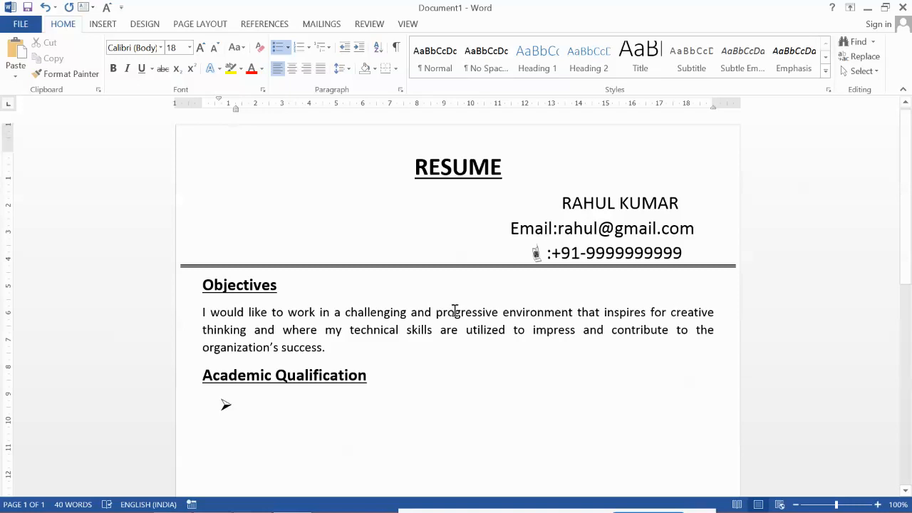
key("ctrl+bracketleft")
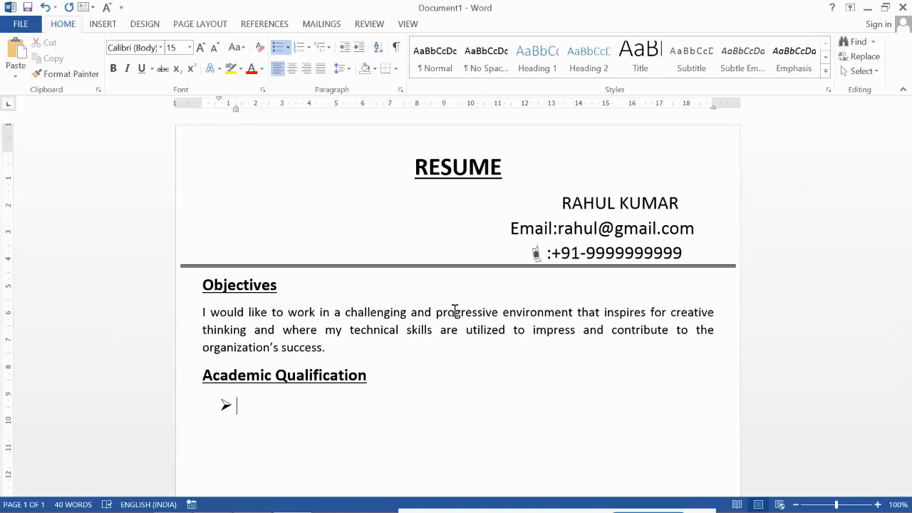
Step: Type the first bullet '10th in 2016 from B.S.E.B with 69%'
type("10th in ")
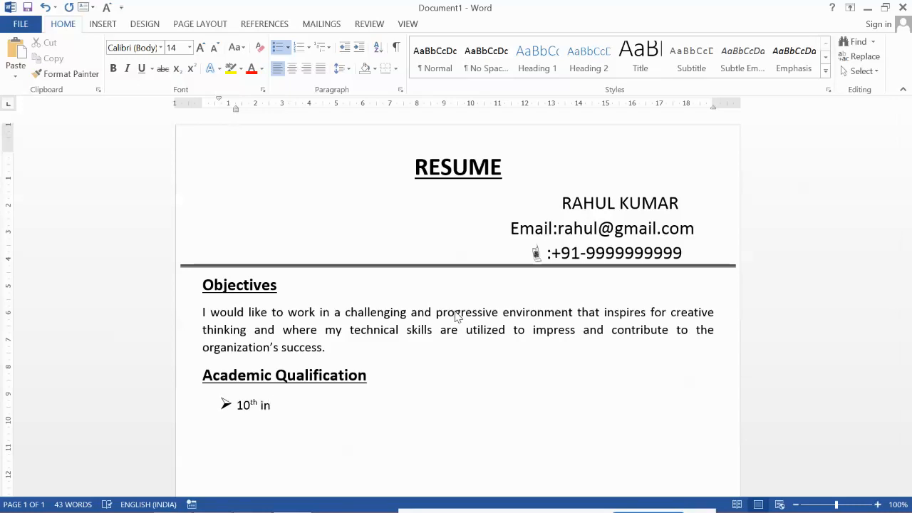
type("2016 ")
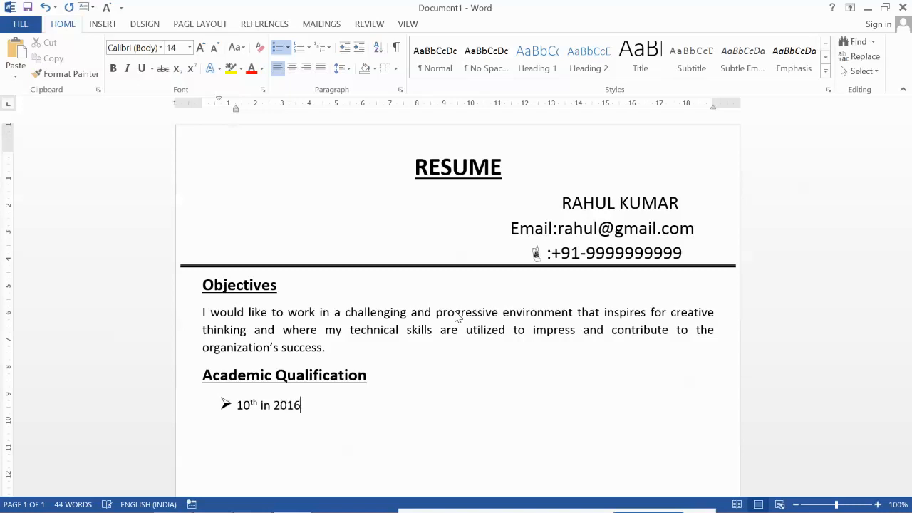
type("from B.S.E.B WITH")
key("BackSpace")
key("BackSpace")
key("BackSpace")
key("BackSpace")
type("with ")
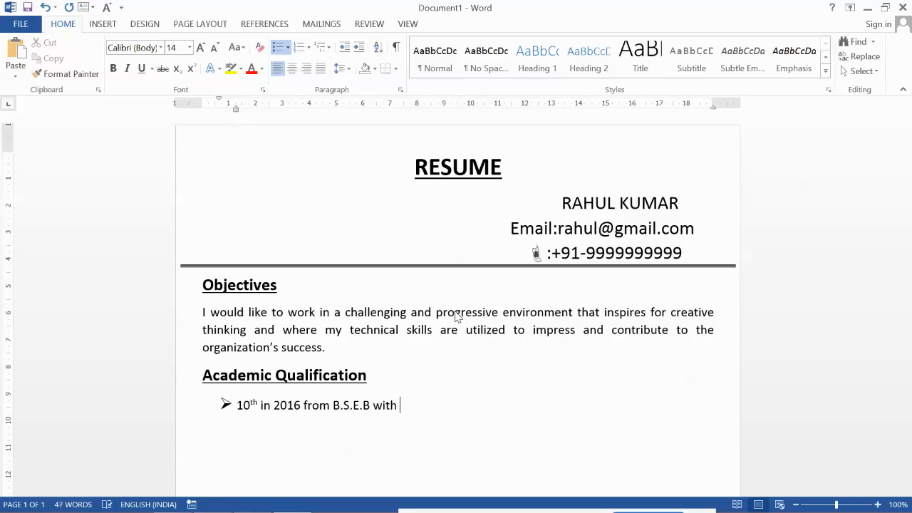
type("69%.")
Step: Add bullets '12th in 2018 from B.S.E.B with 80%.' and 'Graduation (Pursuing)' below the first
key("Return")
type("12th in 2018 f")
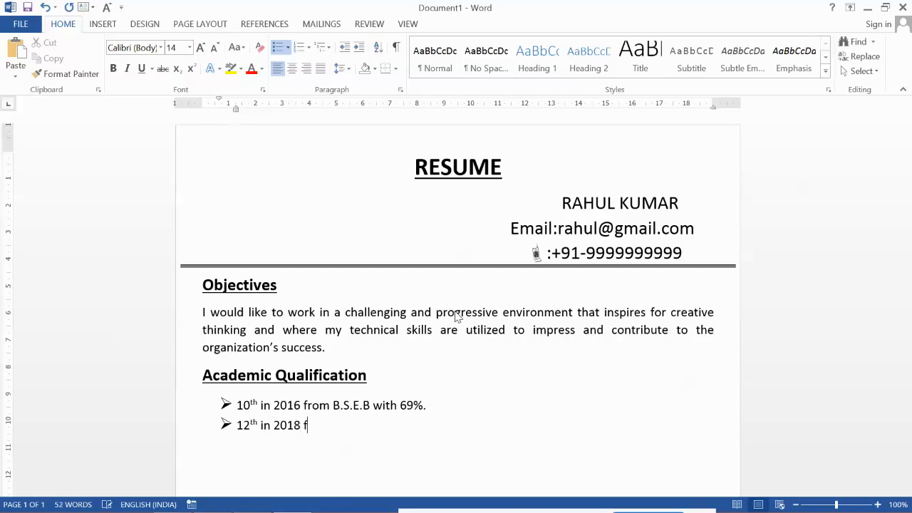
type("rom B.S.E.B with ")
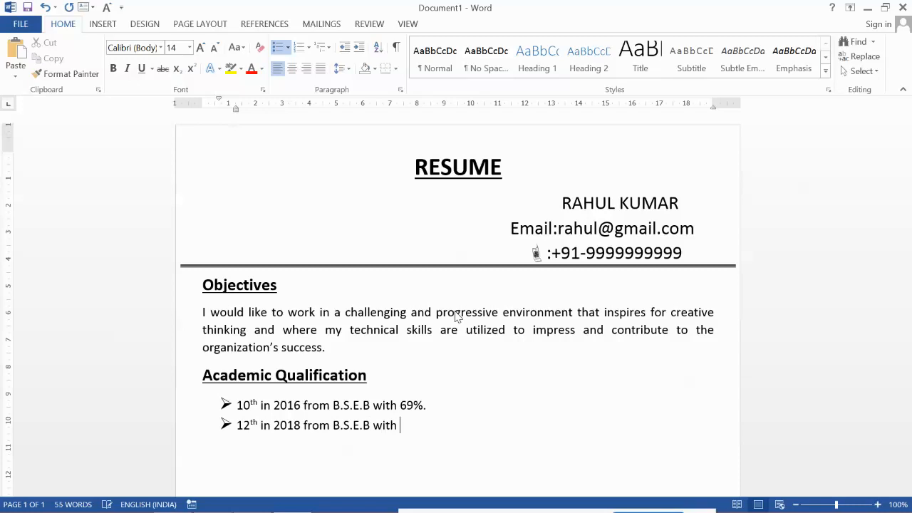
type("80%.")
key("Return")
type("Graducation")
key("BackSpace")
key("BackSpace")
key("BackSpace")
key("BackSpace")
key("BackSpace")
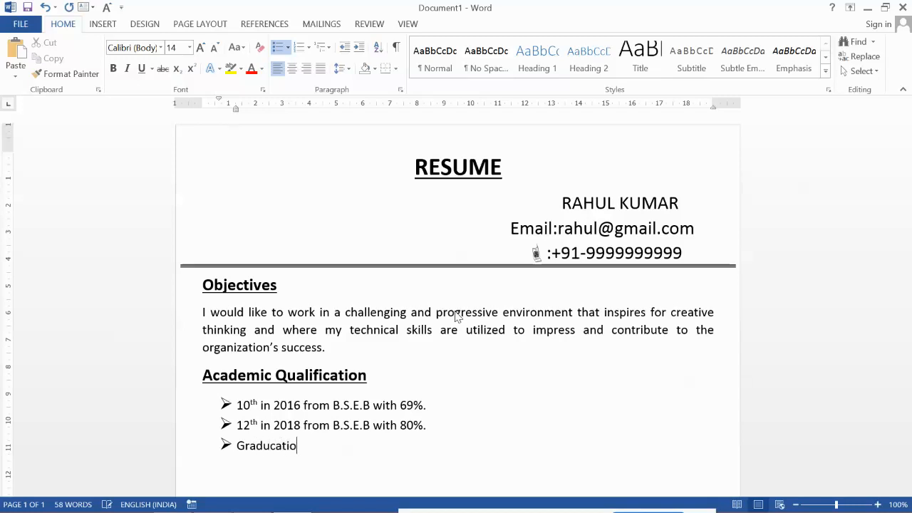
key("BackSpace")
key("BackSpace")
type("uation in")
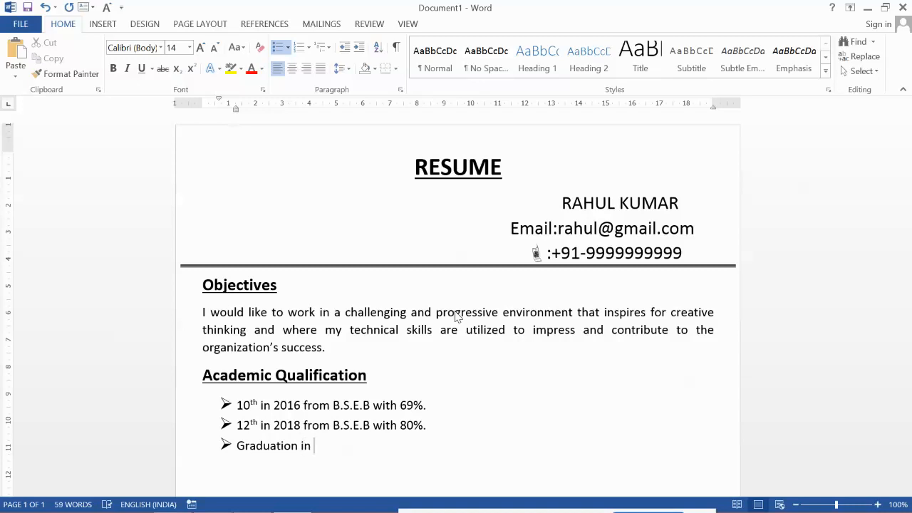
key("BackSpace")
key("BackSpace")
key("BackSpace")
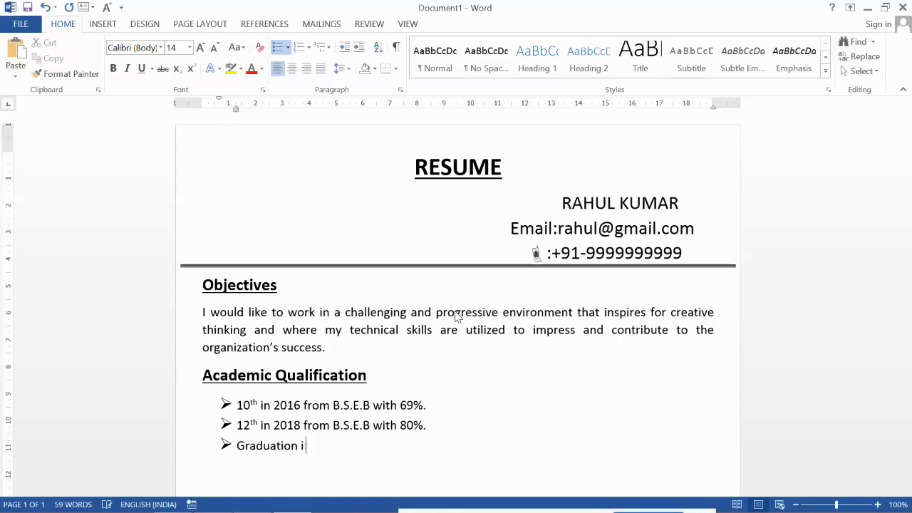
type("(Pursuing)")
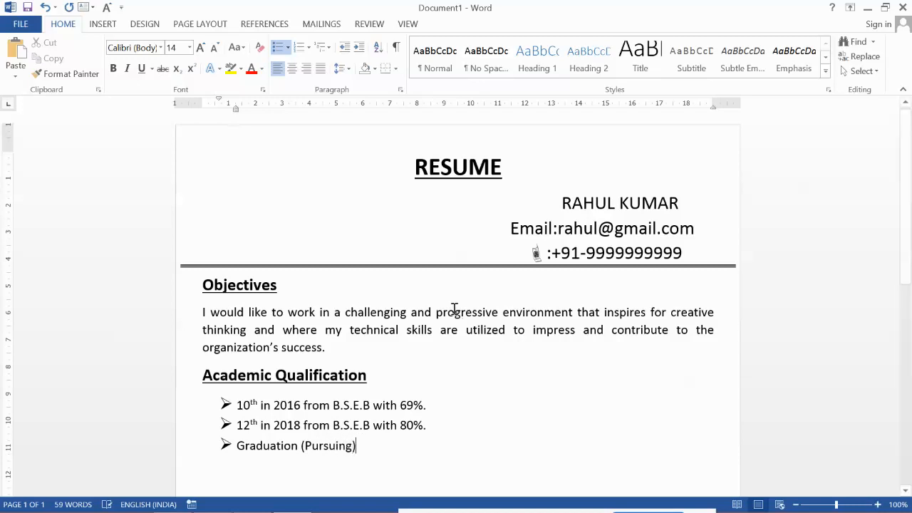
Step: Bold the labels 10th, 12th and Graduation in the qualification bullets
left_click_drag(238, 404, 257, 405)
key("ctrl+b")
left_click(241, 425)
left_click_drag(239, 426, 299, 455)
key("ctrl+b")
key("ctrl+b")
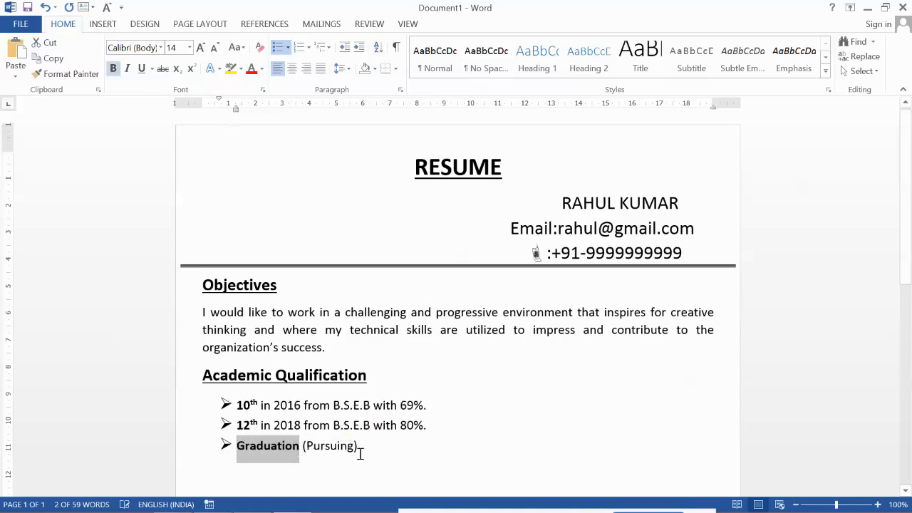
left_click(387, 452)
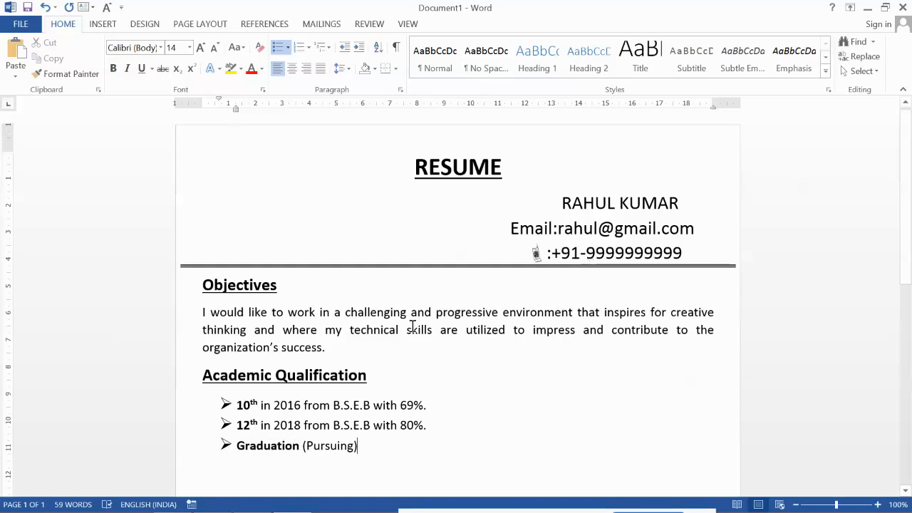
Step: Add a new line after 'Graduation (Pursuing)' and remove its bullet
scroll(412, 326, "down", 2)
key("Return")
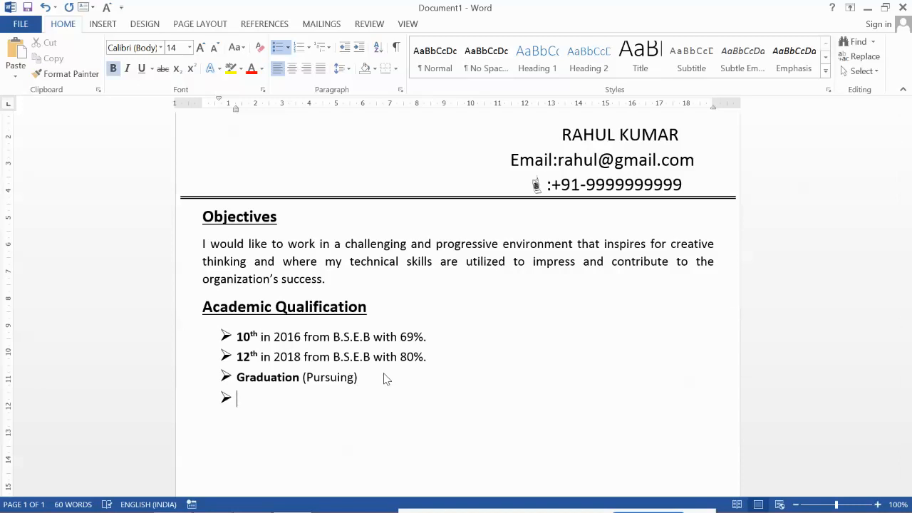
key("BackSpace")
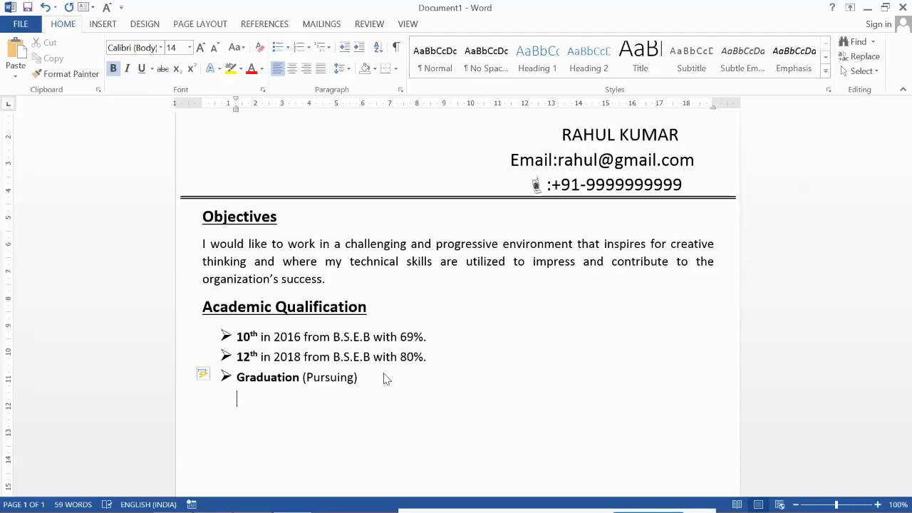
Step: Type the 'Professional Qualification' heading at the margin and start a new line
key("BackSpace")
key("BackSpace")
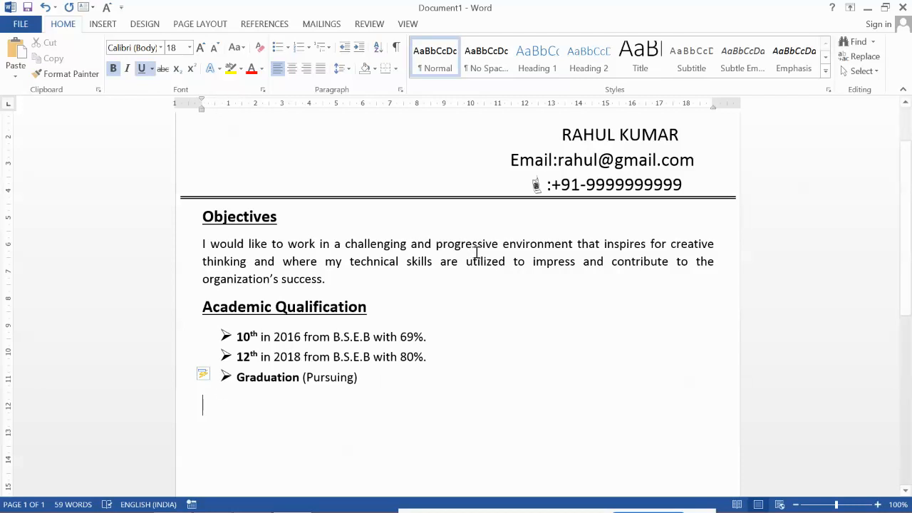
type("P")
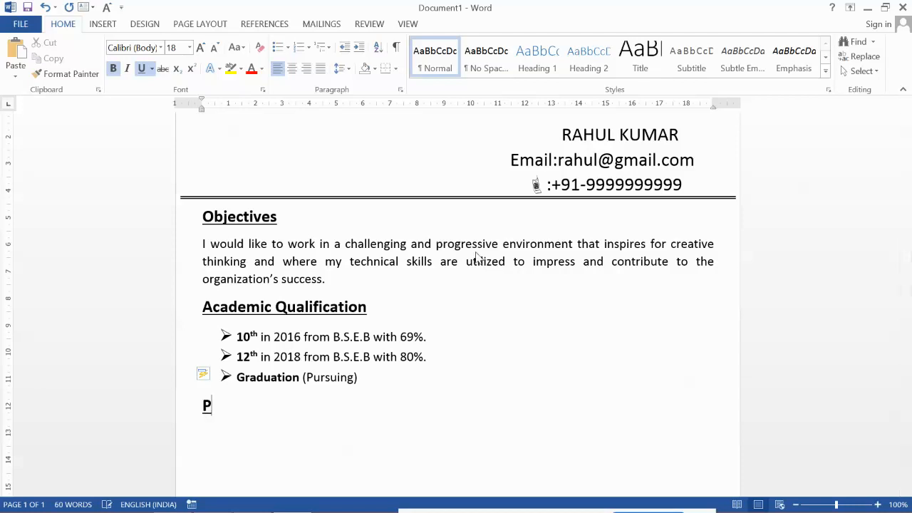
type("rofessional ")
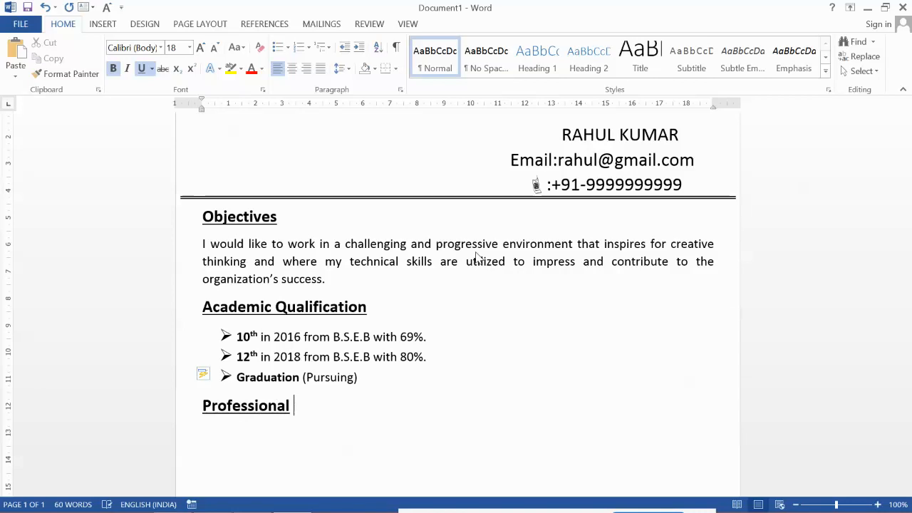
type("Qualif")
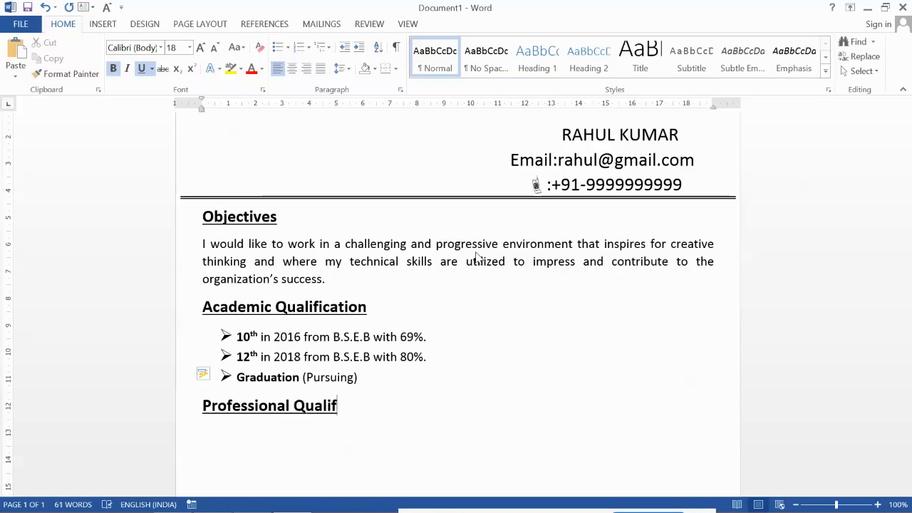
type("ication")
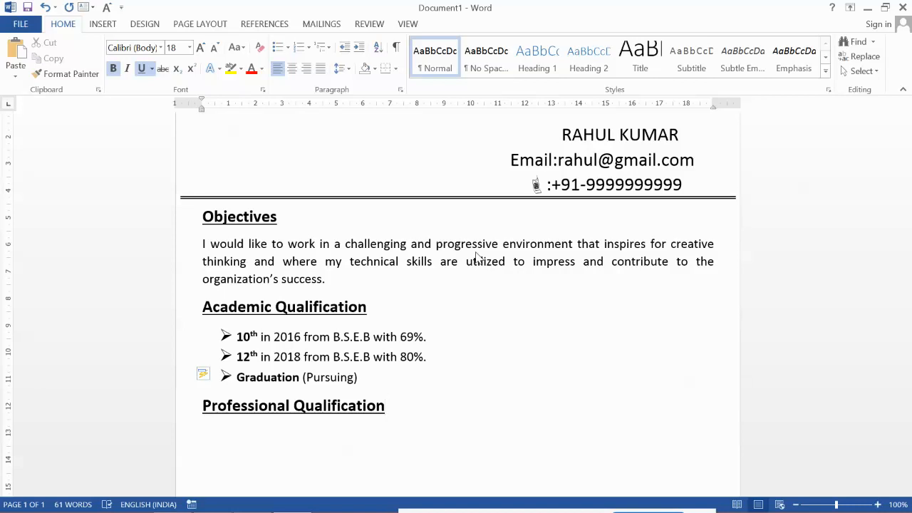
key("Return")
Step: Apply the arrow bullet with bold and underline off and size 14
left_click(287, 47)
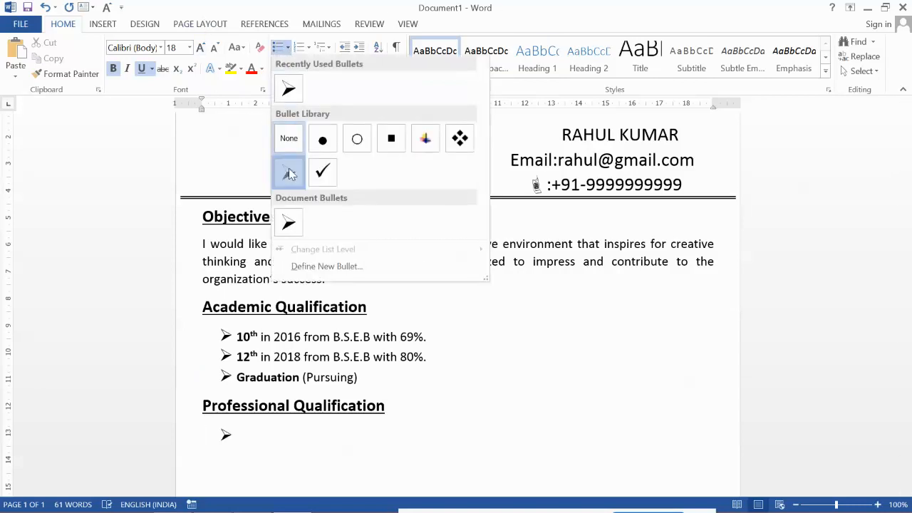
left_click(288, 173)
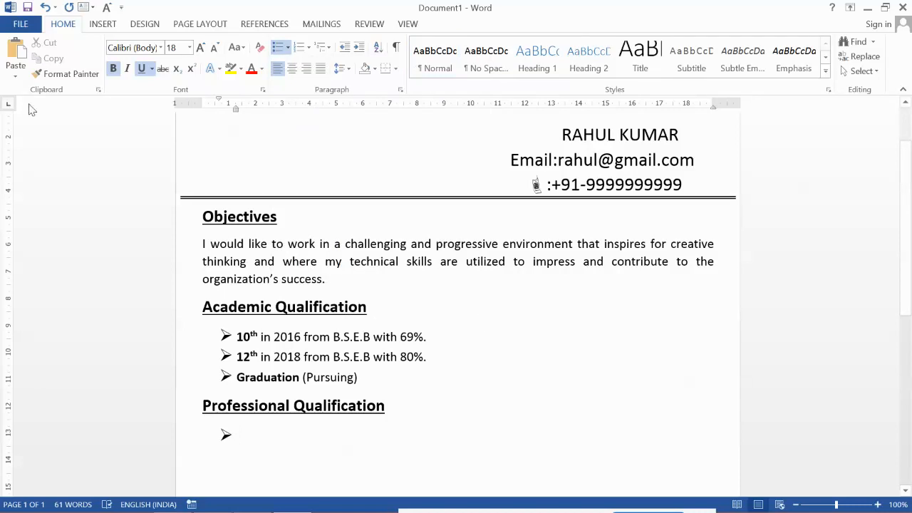
key("ctrl+b")
key("ctrl+u")
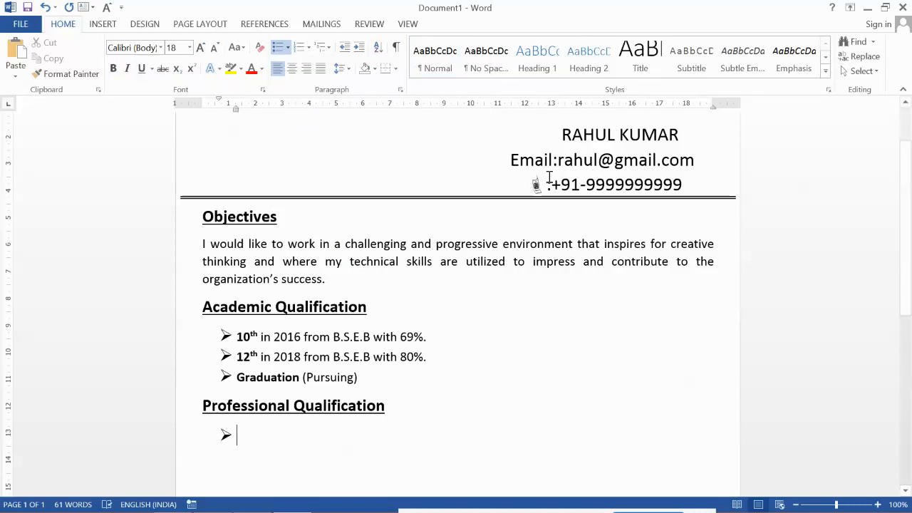
key("ctrl+shift+comma")
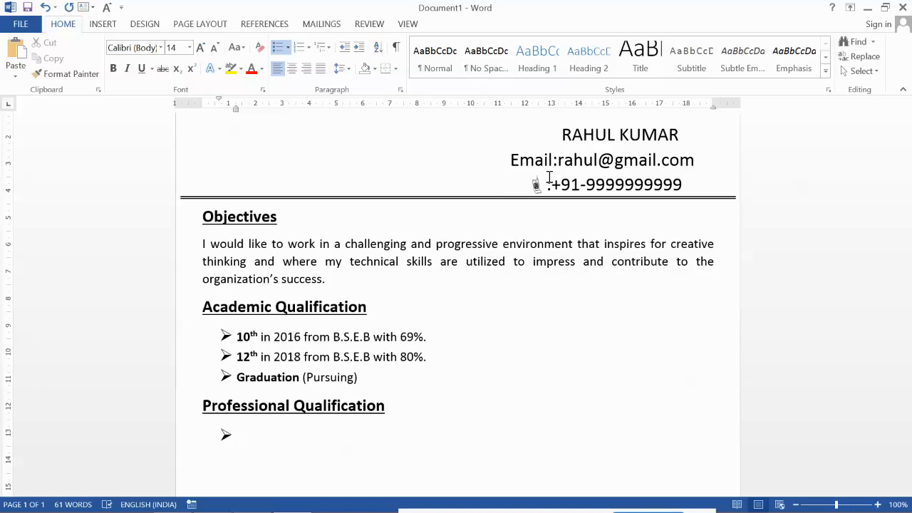
Step: Enter bold 'ADCA' plus '(One Year Advance Diploma in Computer Applications) from Ascent Computer Education, Purnea in 2019.'
type("ADCA")
key("Home")
key("shift+End")
key("ctrl+b")
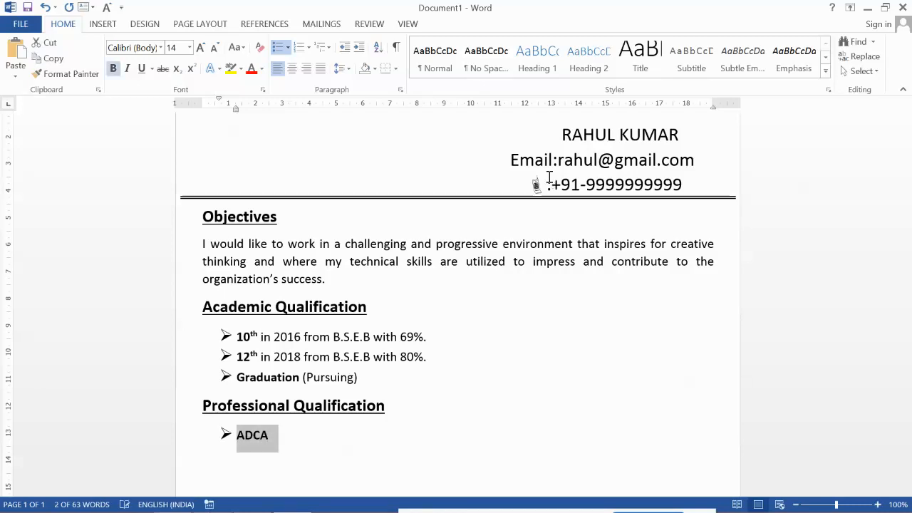
key("End")
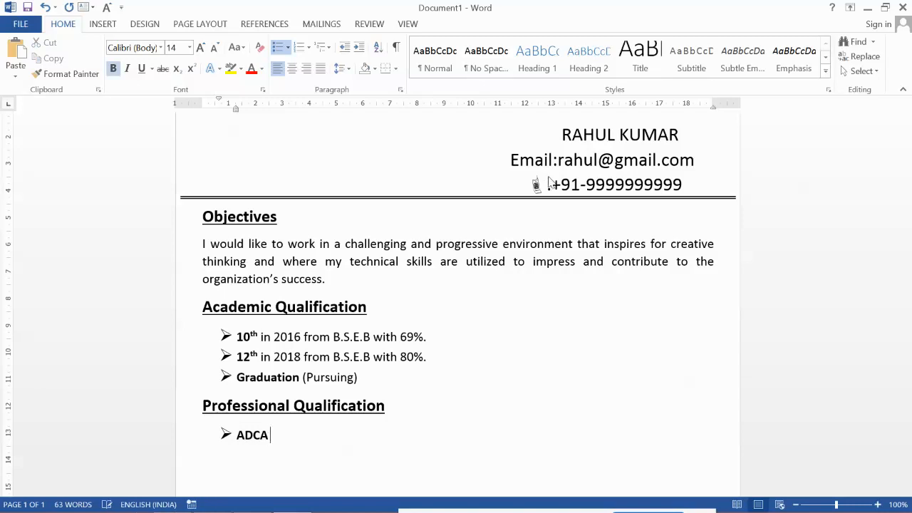
key("ctrl+b")
type("(One year")
key("BackSpace")
key("BackSpace")
key("BackSpace")
key("BackSpace")
type("Year")
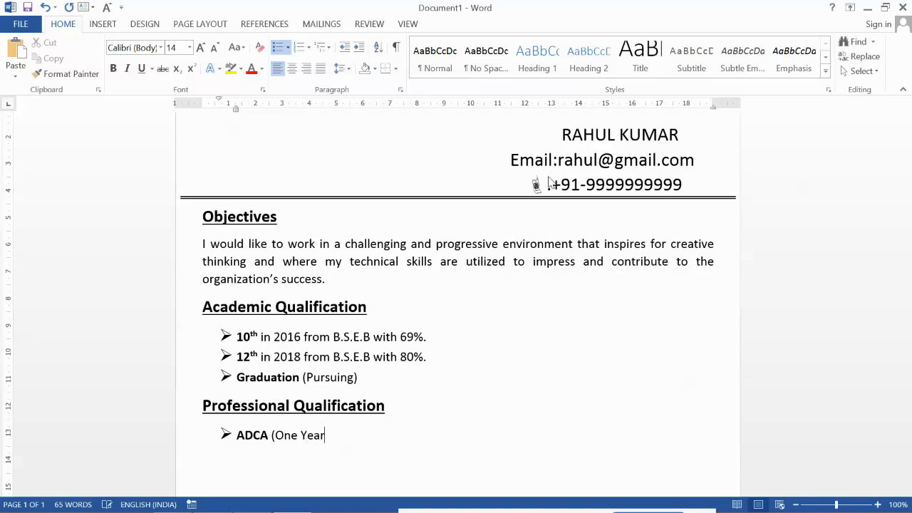
type(" Advance Diploma in Co")
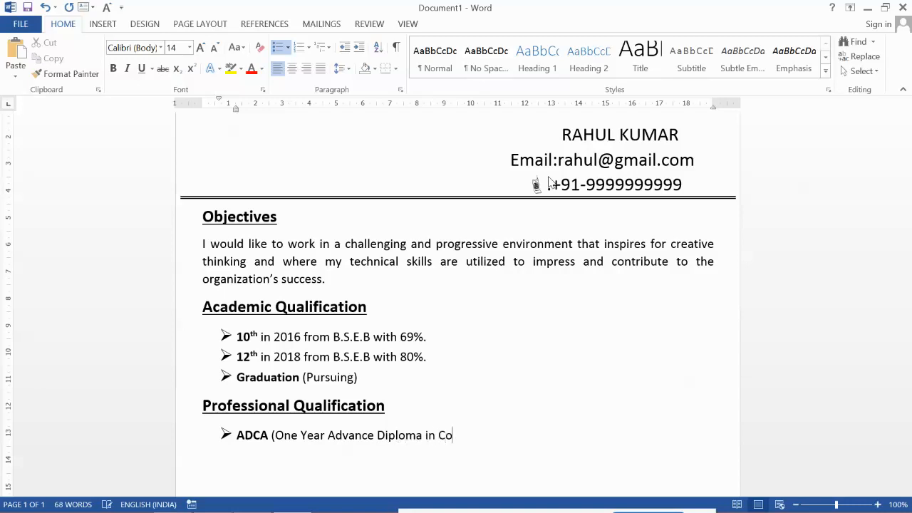
type("mputer Application")
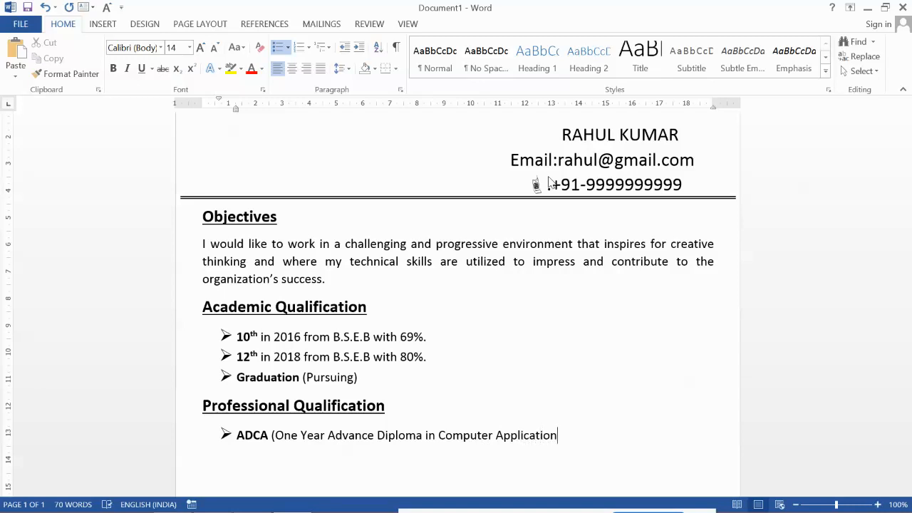
type("s) from Ascent Compu")
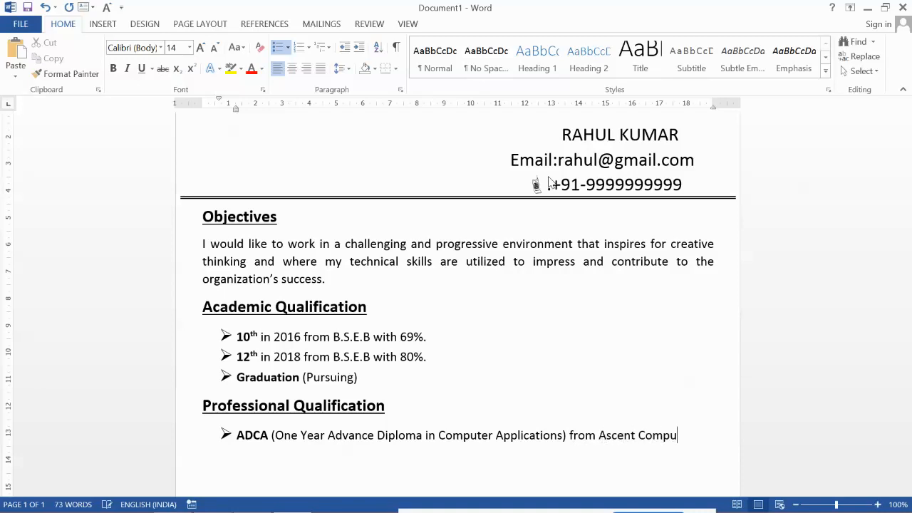
type("ter Education, Pu")
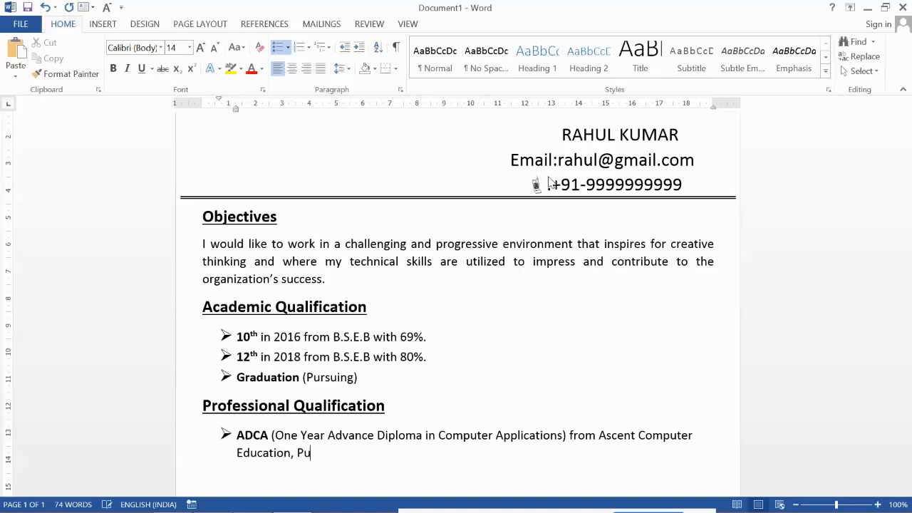
type("rnea in 2019.")
key("Return")
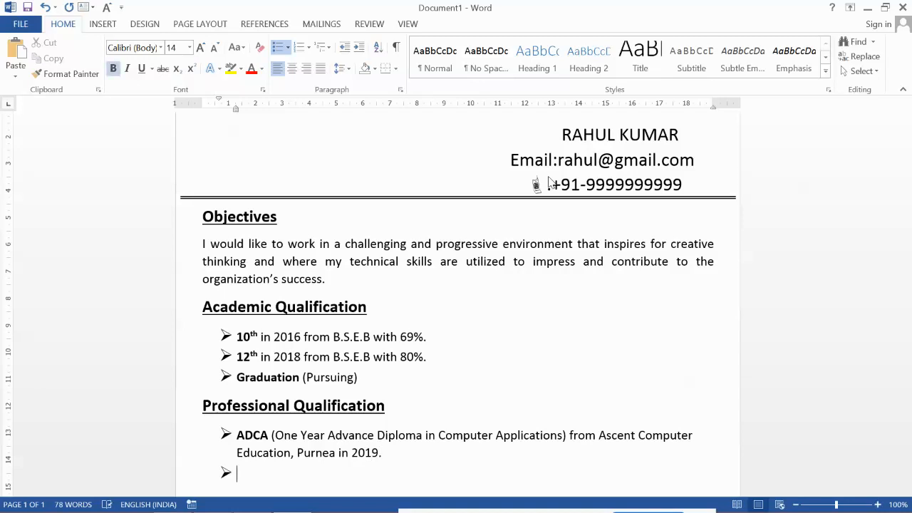
Step: Remove the empty bullet, return to the margin, and type 'Experience'
key("BackSpace")
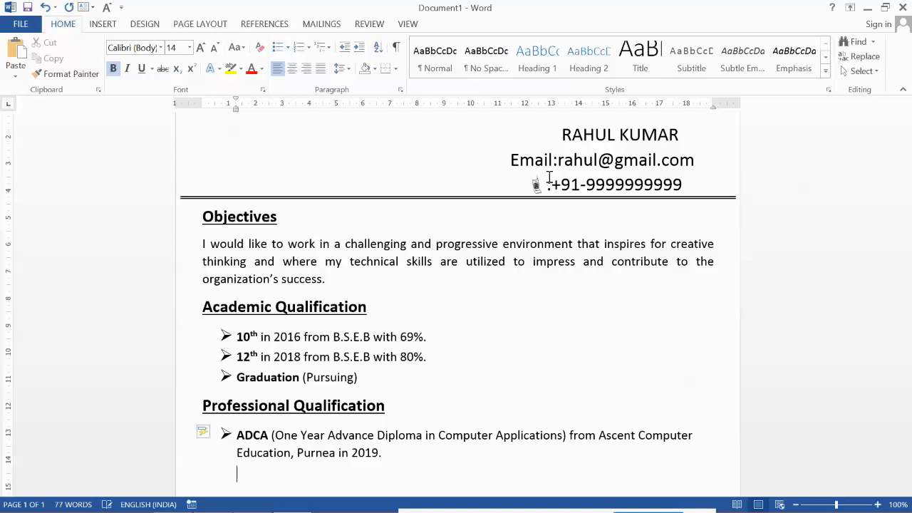
key("BackSpace")
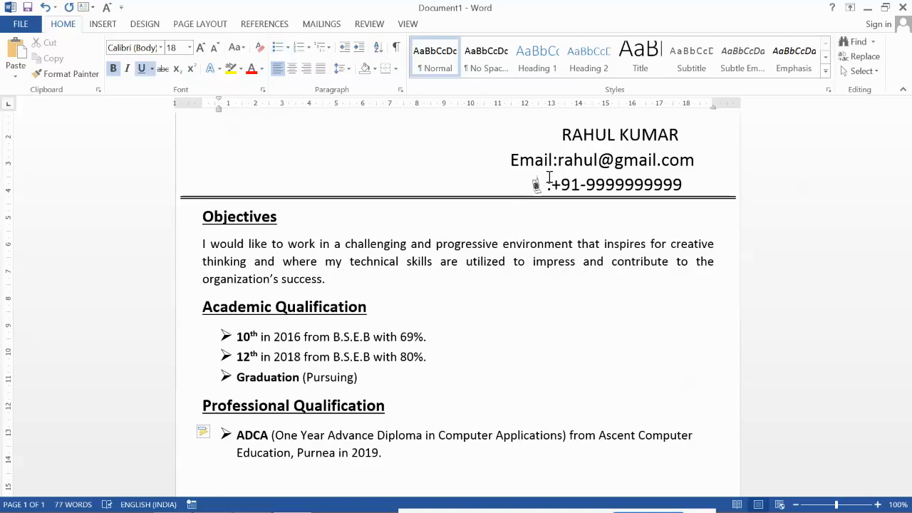
key("BackSpace")
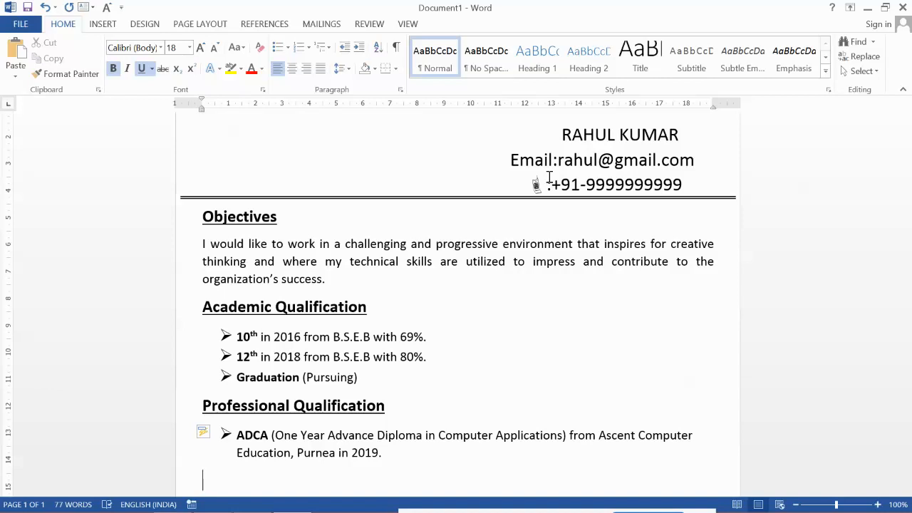
type("Experience")
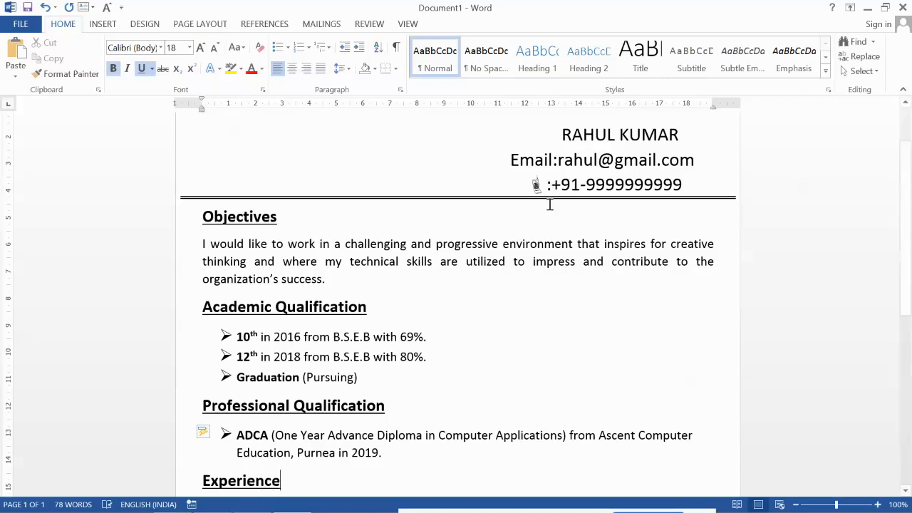
Step: Start a plain line below Experience with bold and underline turned off
scroll(554, 220, "down", 2)
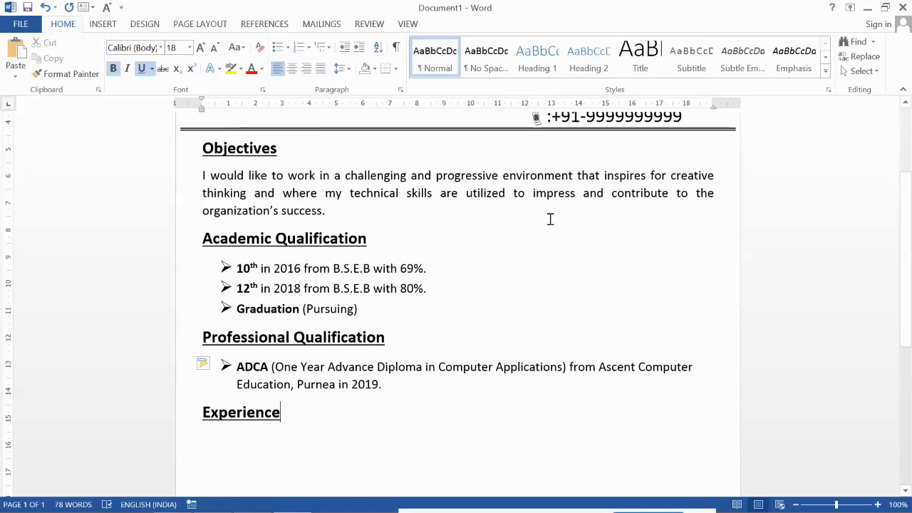
key("Return")
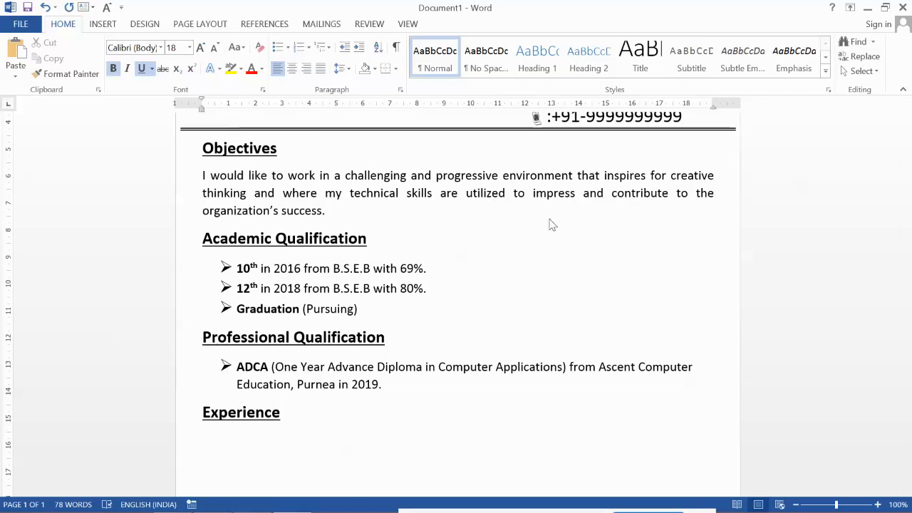
key("ctrl+b")
key("ctrl+u")
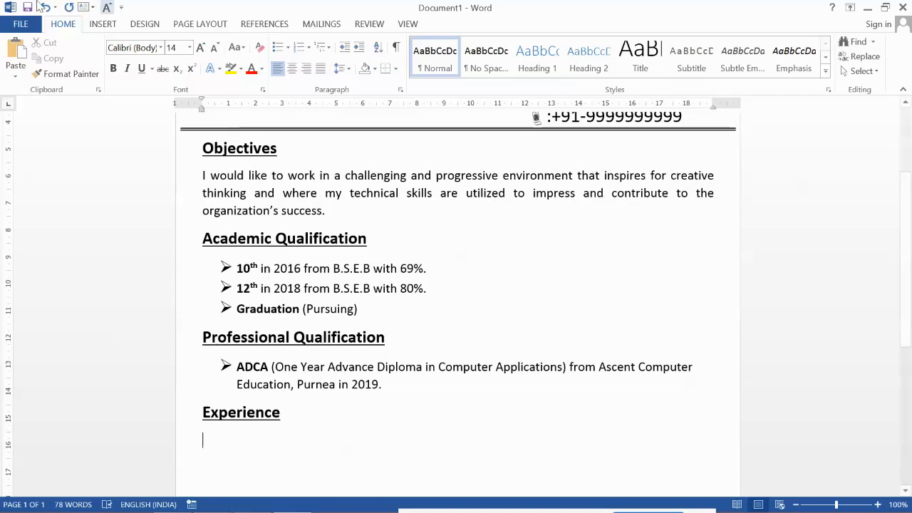
Step: Add an arrow bullet reading 'Hands on Experience of 3 years as a Computer Faculty in the field of various Computer papers.'
left_click(287, 48)
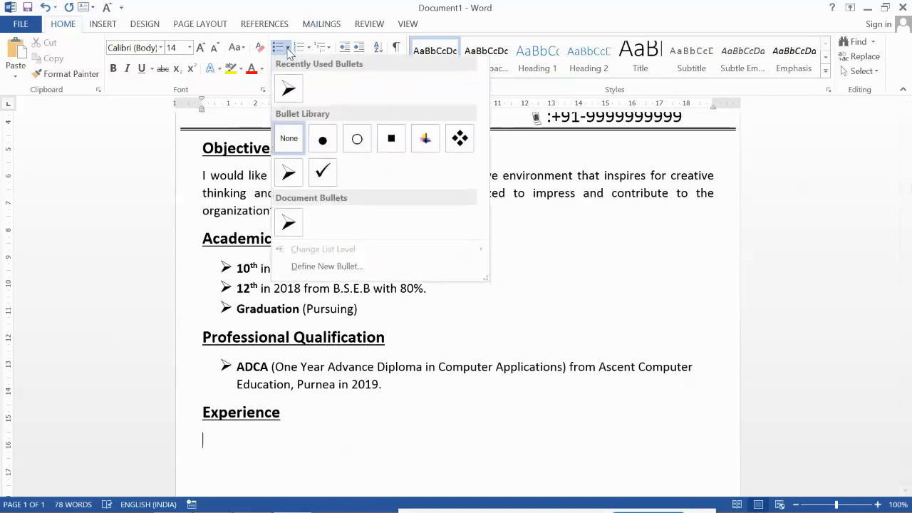
left_click(292, 172)
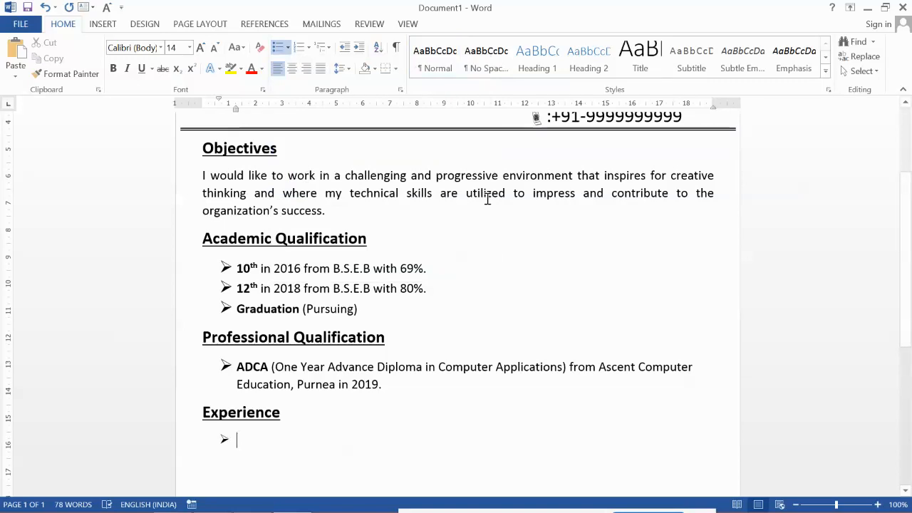
type("Ha")
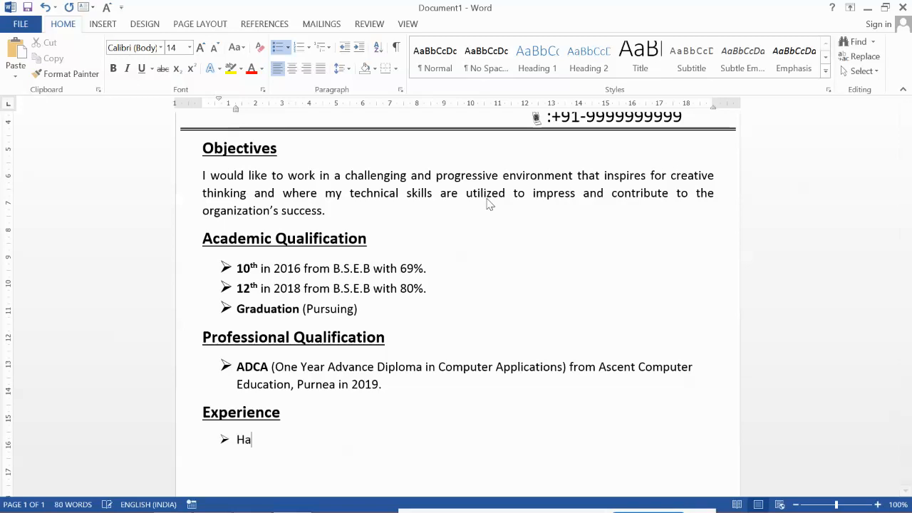
type("nds on Experience of ")
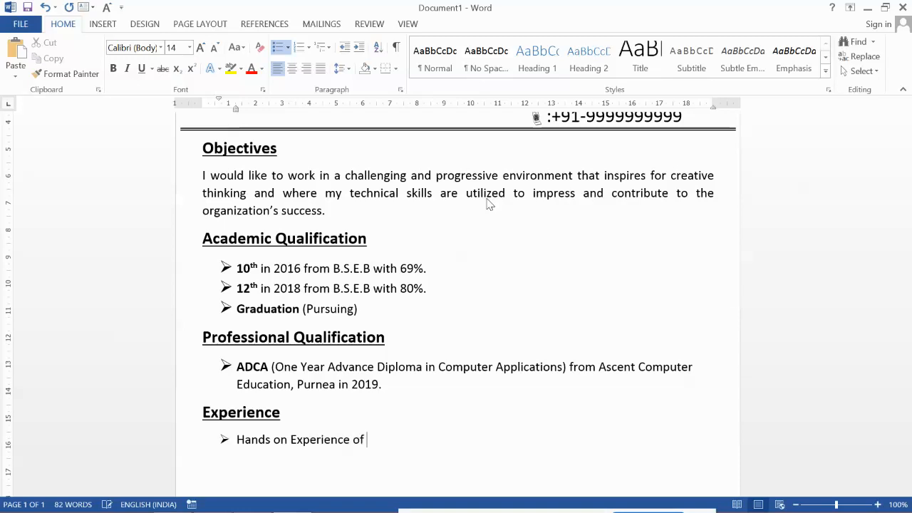
type("3 years as a Com")
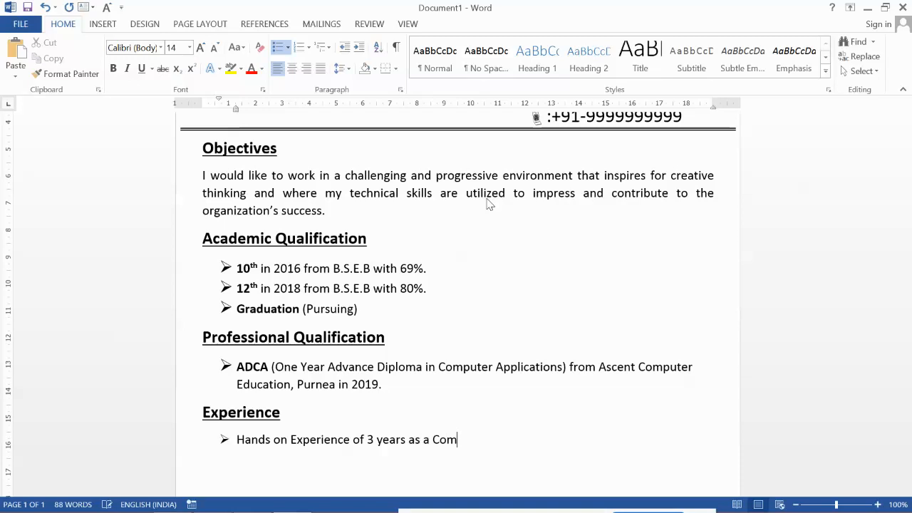
type("puter")
type("Faculty in the field")
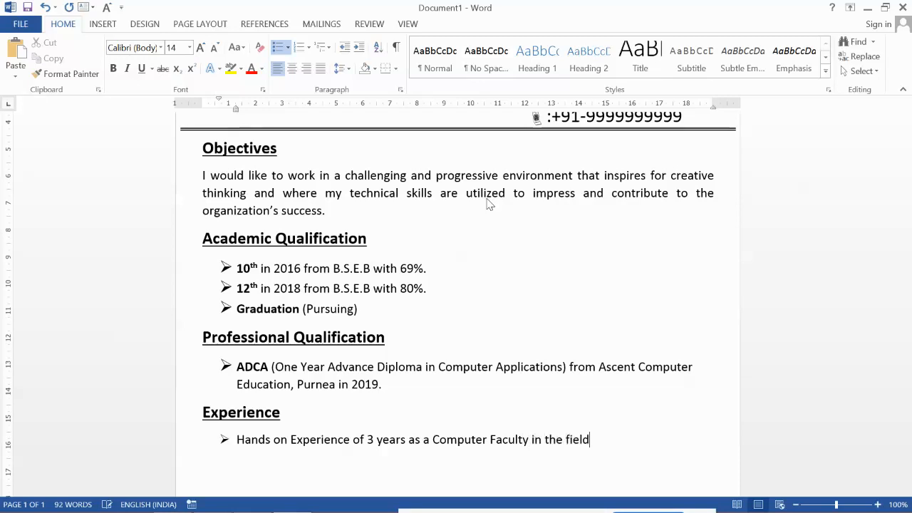
type(" of various com")
key("BackSpace")
key("BackSpace")
key("BackSpace")
type("Computer")
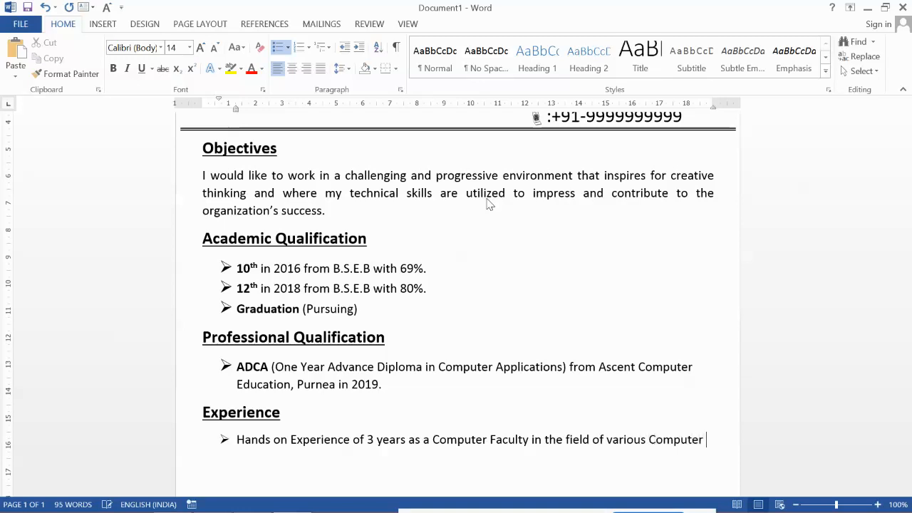
type(" papers.")
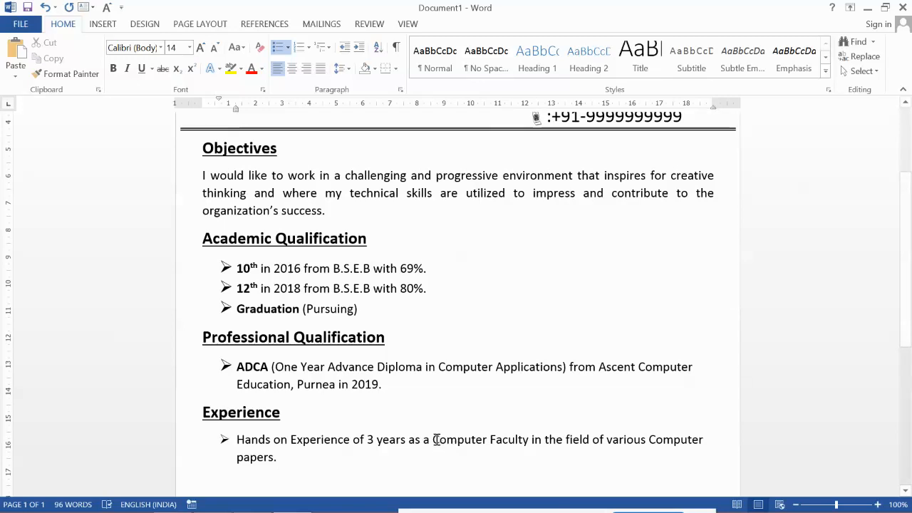
Step: Bold 'Computer Faculty' and start a new bullet after the entry
left_click_drag(434, 439, 523, 448)
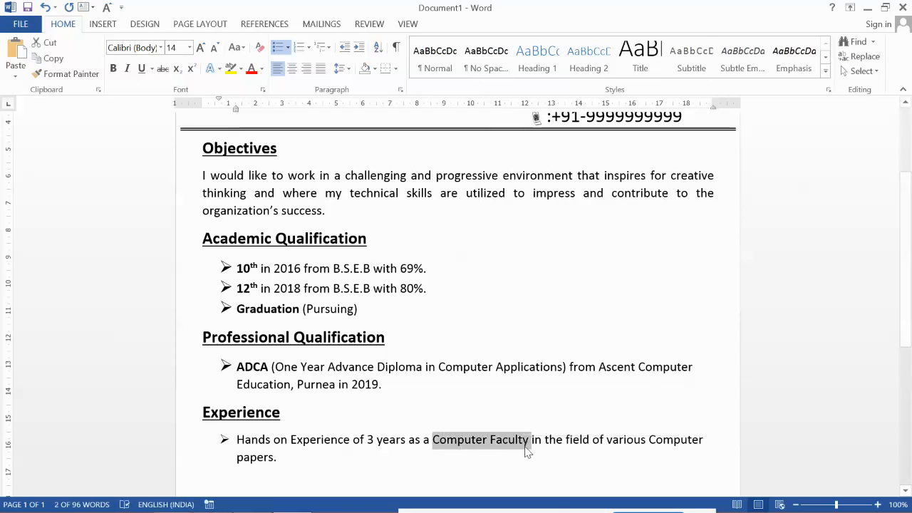
key("ctrl+b")
left_click(308, 461)
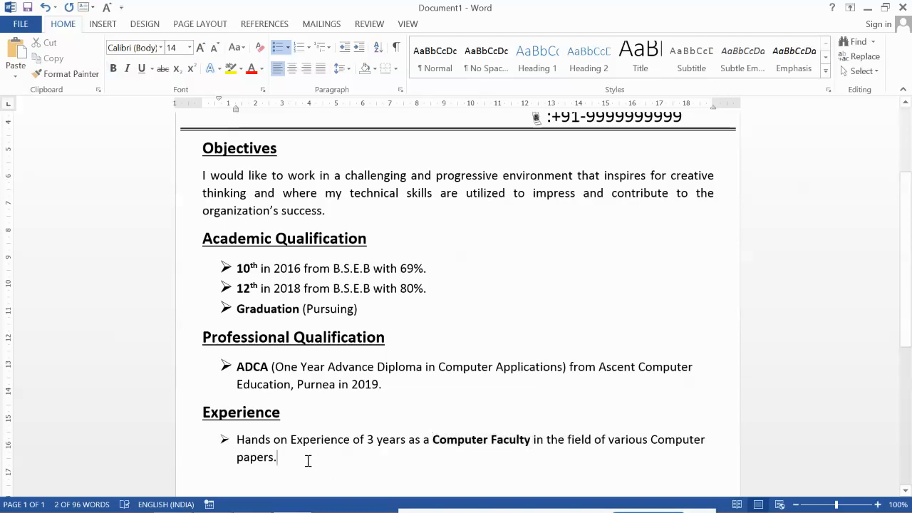
key("Return")
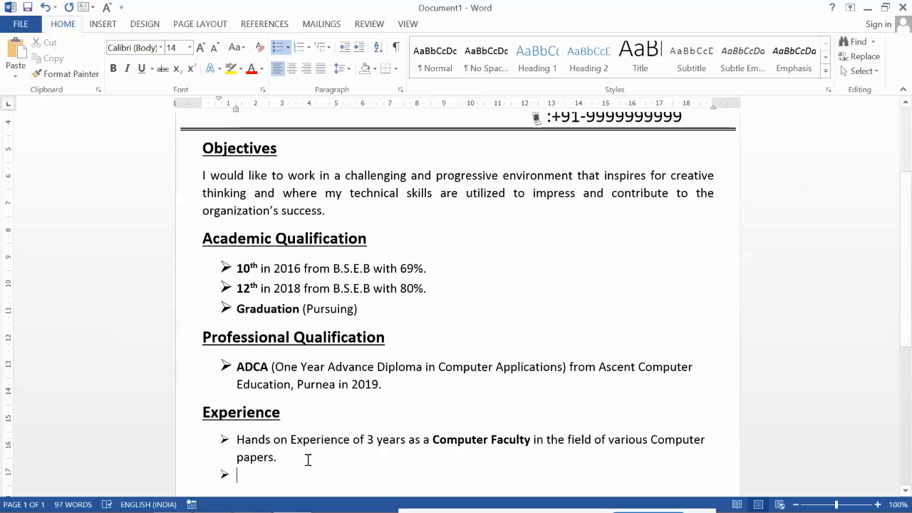
Step: Remove the new bullet and type 'Strengths:' at the left margin
key("BackSpace")
key("BackSpace")
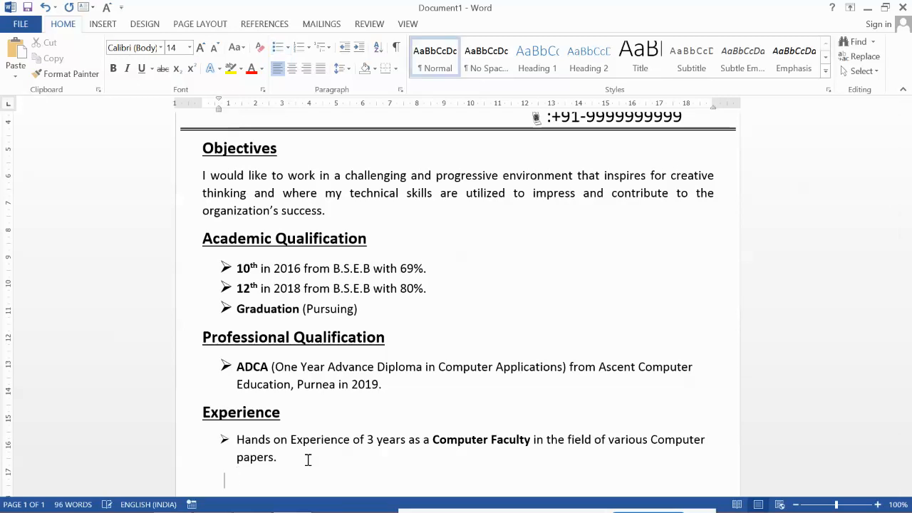
key("BackSpace")
type("Ste")
key("BackSpace")
type("rengths")
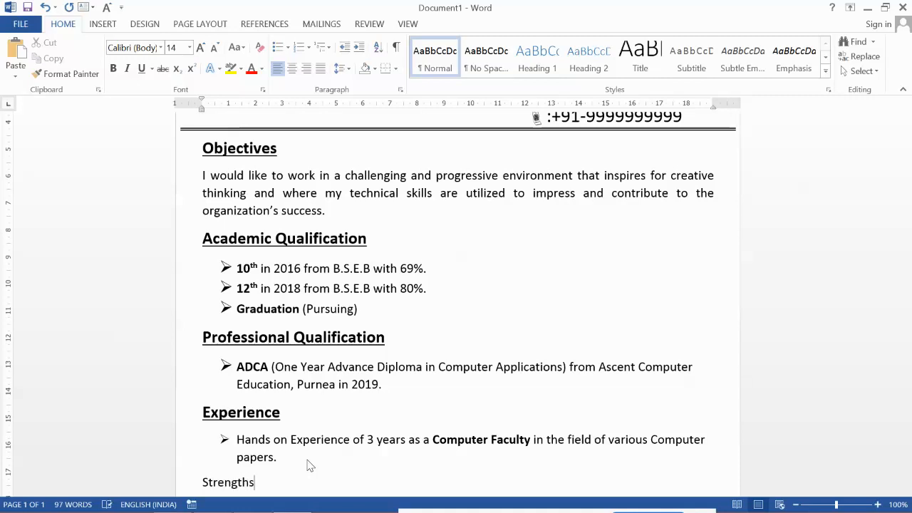
type(":")
Step: Copy the Experience heading's formatting onto 'Strengths:' with Format Painter, then turn bold and underline off
scroll(235, 402, "down", 2)
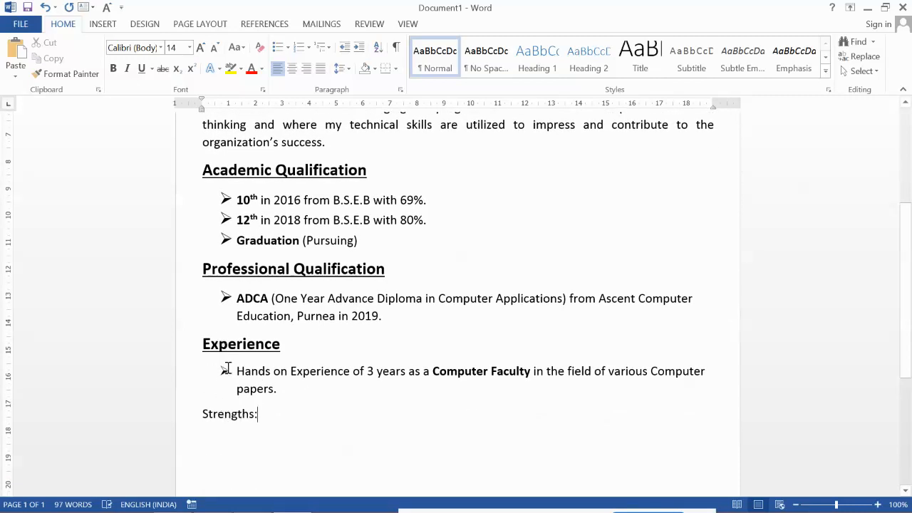
left_click_drag(203, 344, 290, 343)
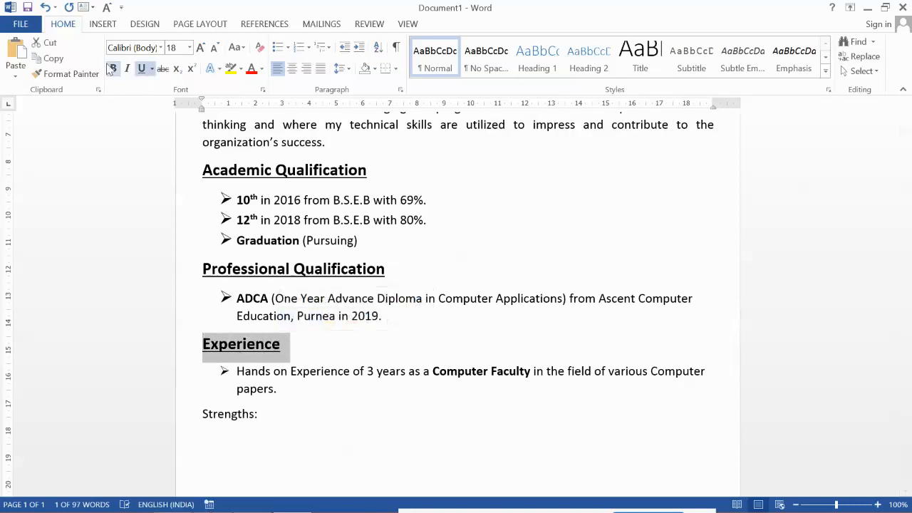
left_click(67, 73)
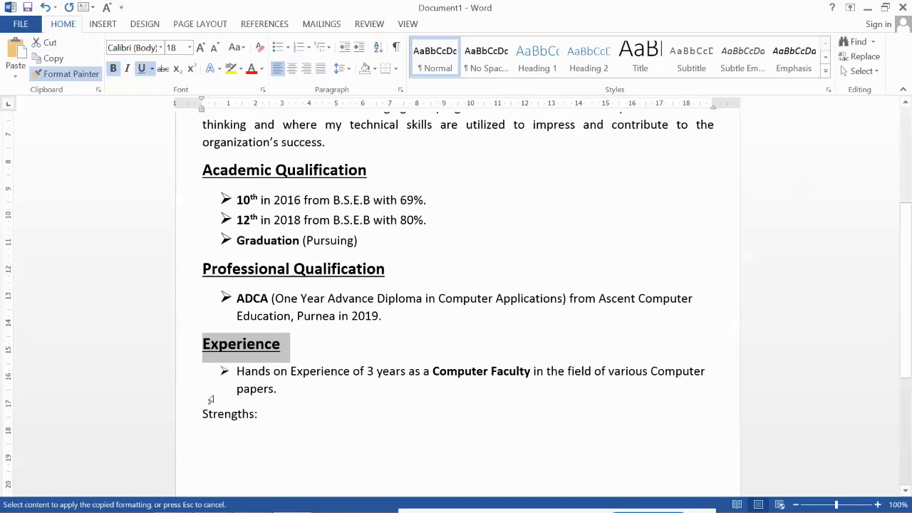
left_click_drag(201, 414, 264, 415)
left_click(308, 425)
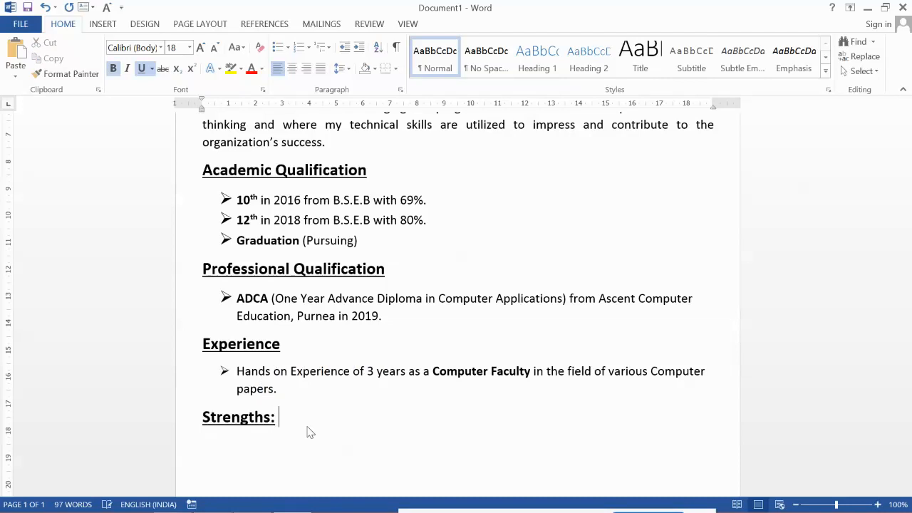
key("ctrl+b")
key("ctrl+u")
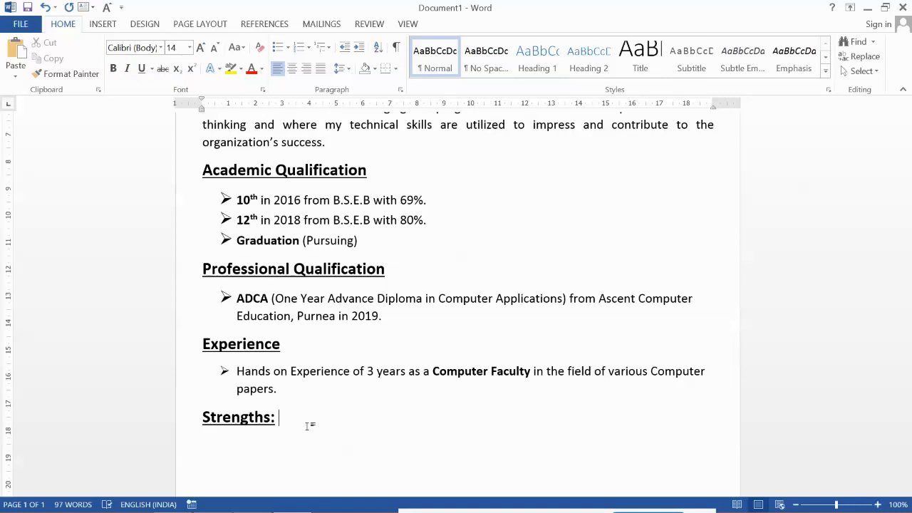
Step: Type 'Positive Attitude, Hard Worker, Sincerity, Confident' after Strengths:, then 'Personal Details' on the next line
type("po")
key("BackSpace")
key("BackSpace")
type("Positive Attitude, ")
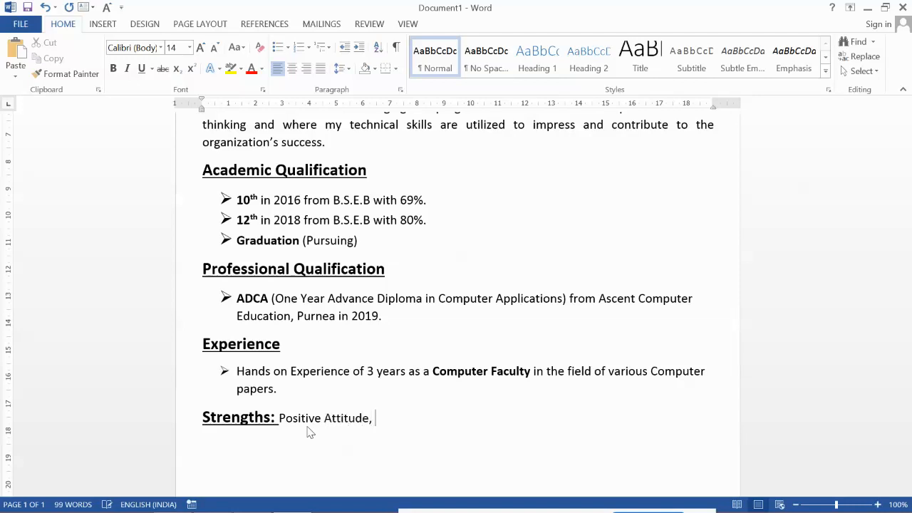
type("Hard Wo")
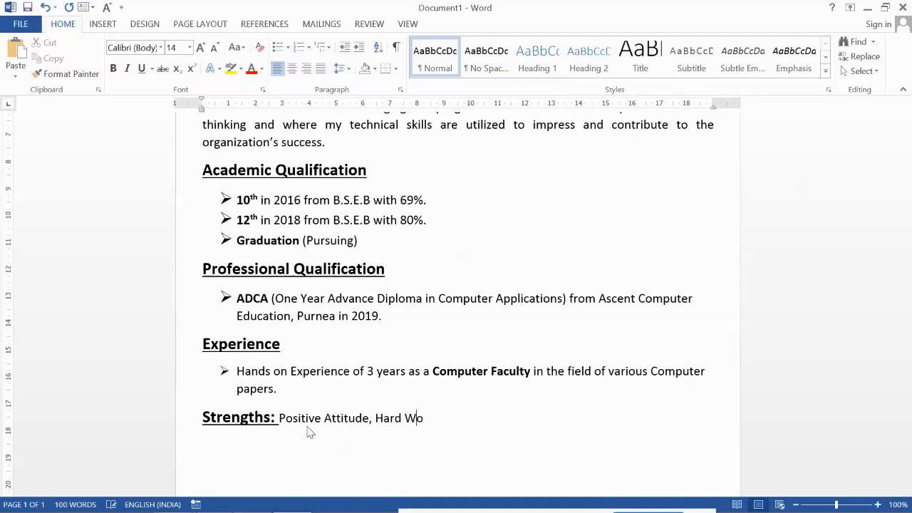
type("rker, Sincerity, Condi")
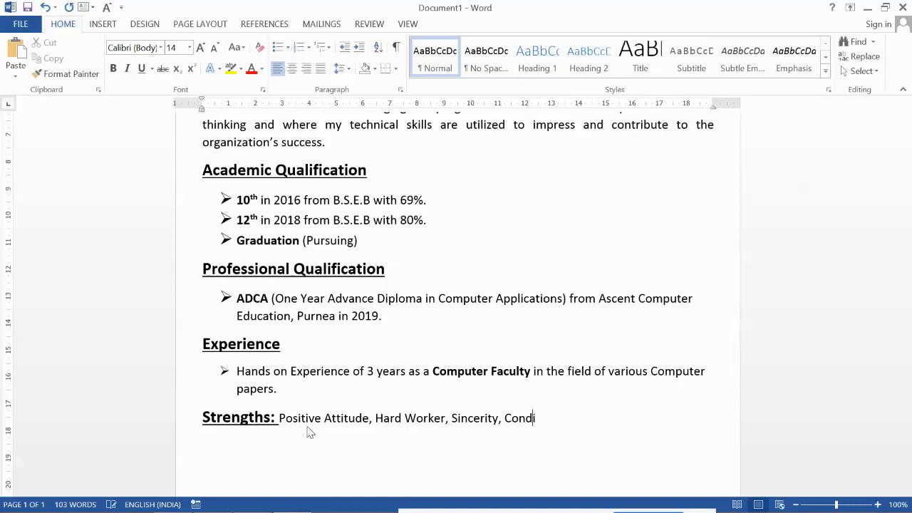
key("BackSpace")
type("fident ")
type("Personal")
type(" Details")
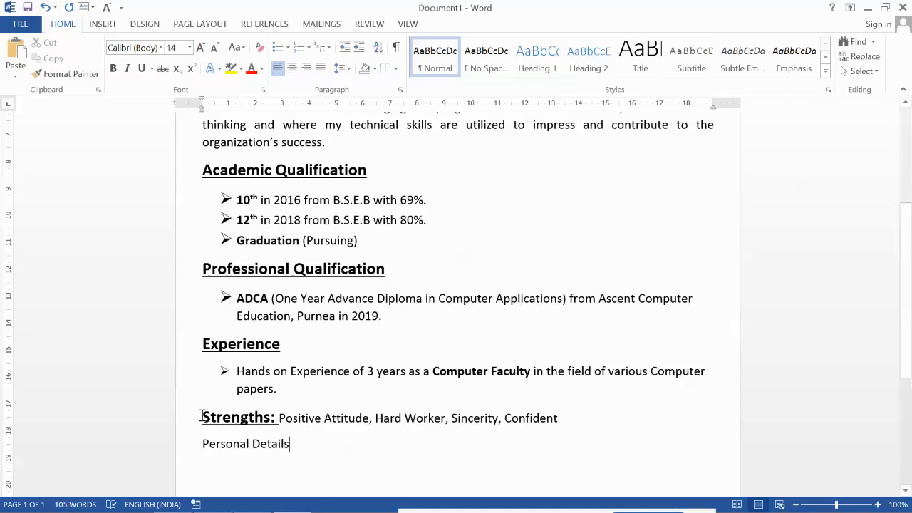
Step: Give 'Personal Details' the Strengths heading format and start a plain line beneath it
left_click_drag(203, 418, 276, 419)
left_click(65, 74)
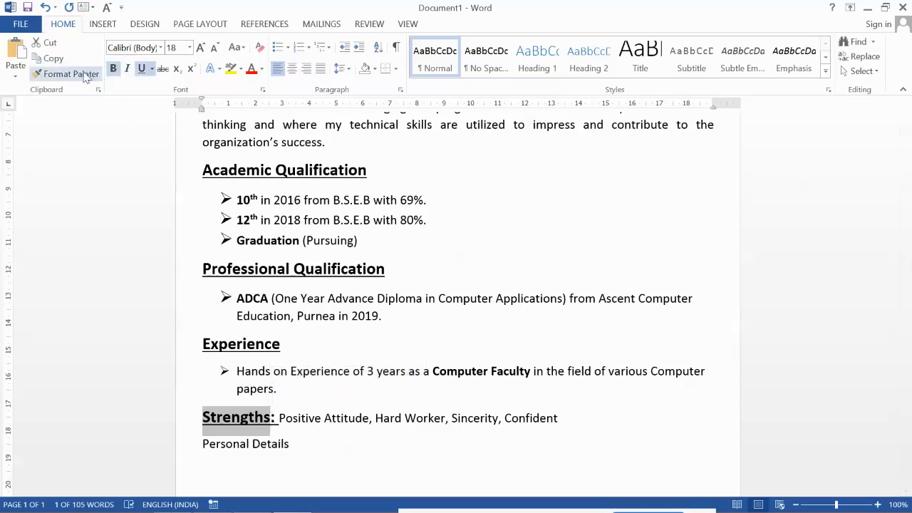
left_click_drag(202, 443, 285, 454)
left_click(345, 453)
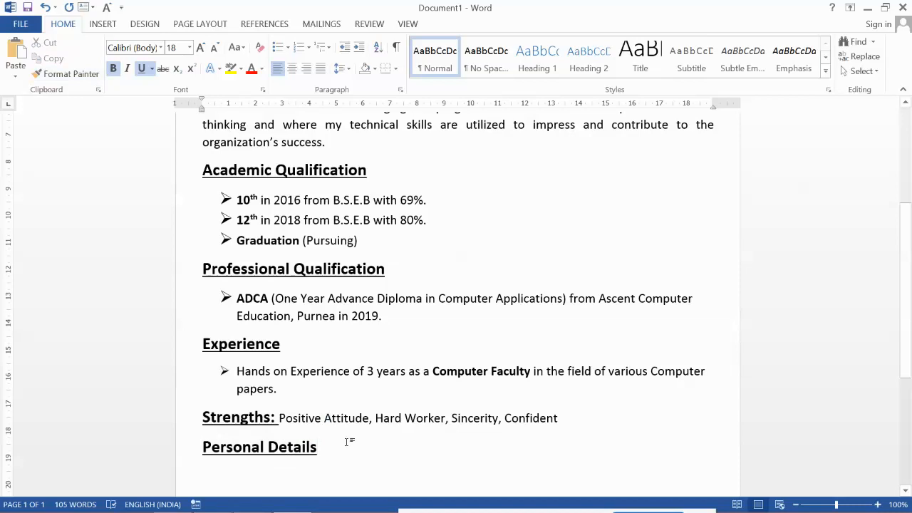
key("Return")
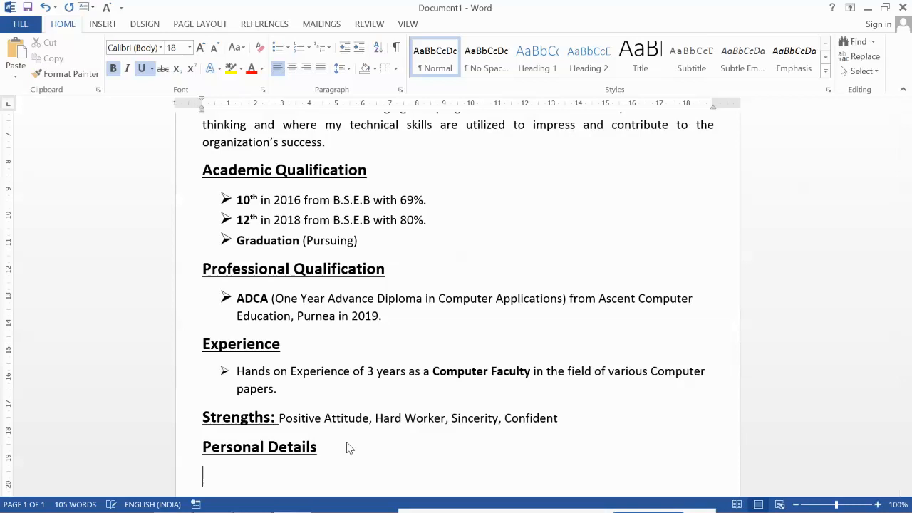
key("ctrl+b")
key("ctrl+u")
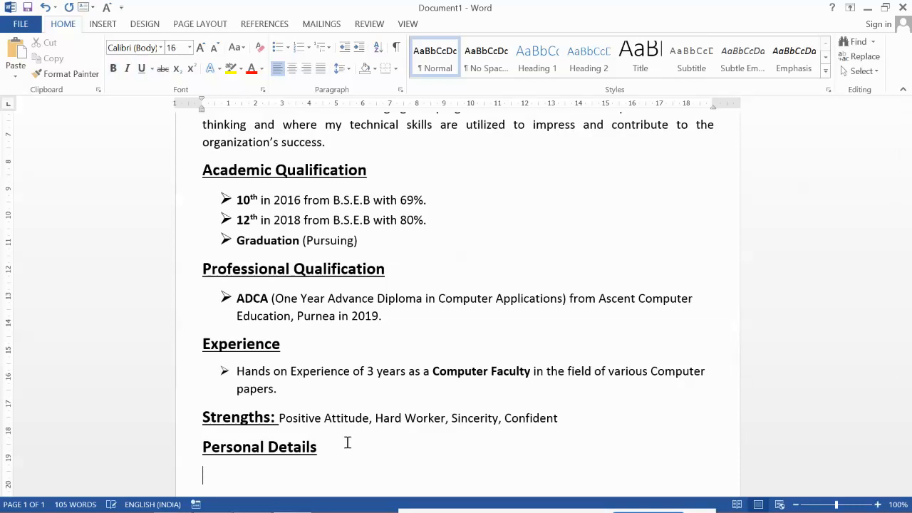
Step: Add tab-aligned Name and Father's Name rows with a colon column and the person's names
scroll(352, 452, "down", 3)
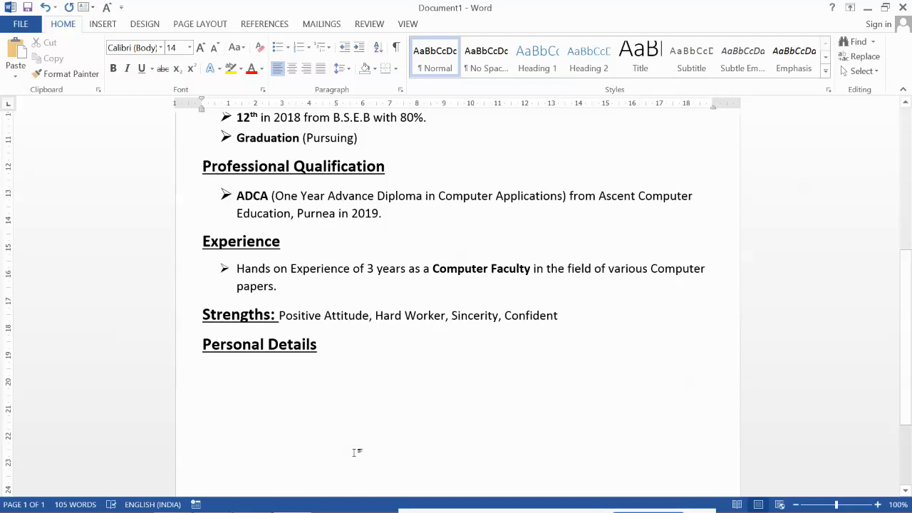
type("Name")
key("Tab")
type(":\t\t")
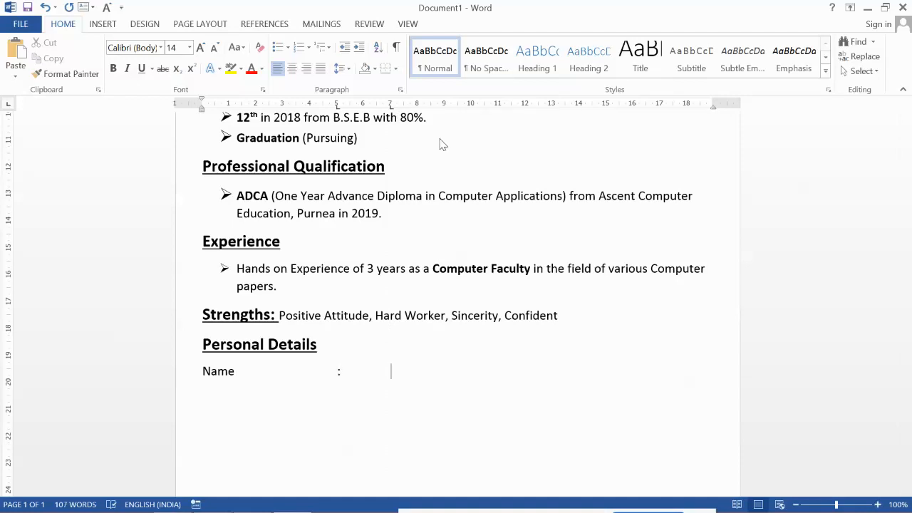
key("Return")
type("Father")
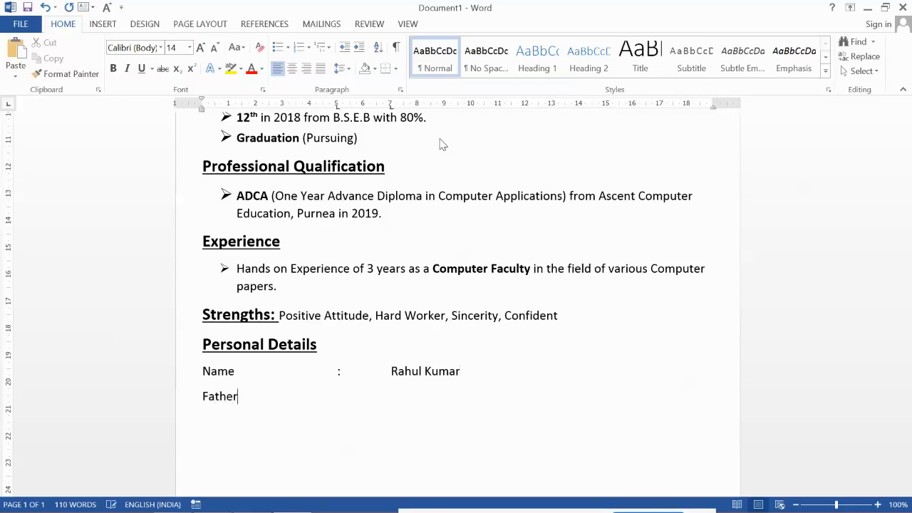
type("'s nam")
key("BackSpace")
key("BackSpace")
key("BackSpace")
type("Name")
key("Tab")
key("Tab")
type(":")
key("Tab")
key("Tab")
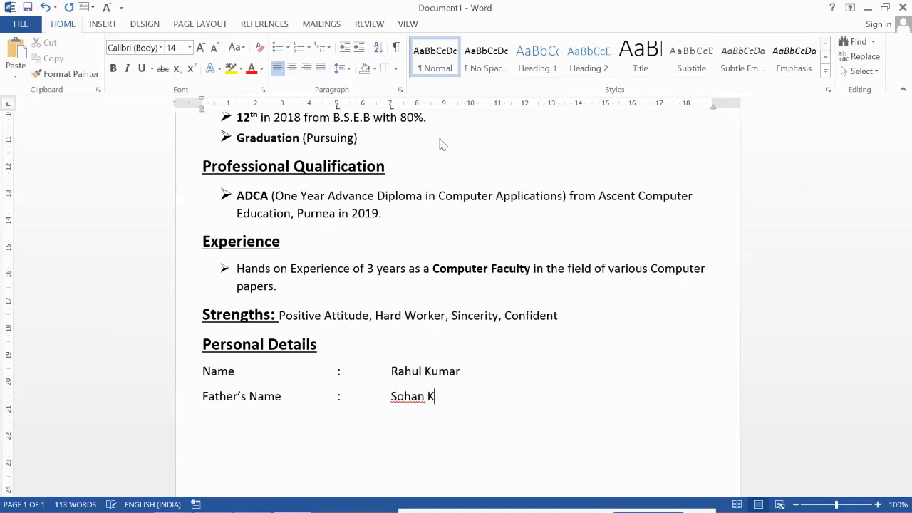
Step: Add tab-aligned Gender and Place of Birth rows with their values
key("Return")
type("Gender")
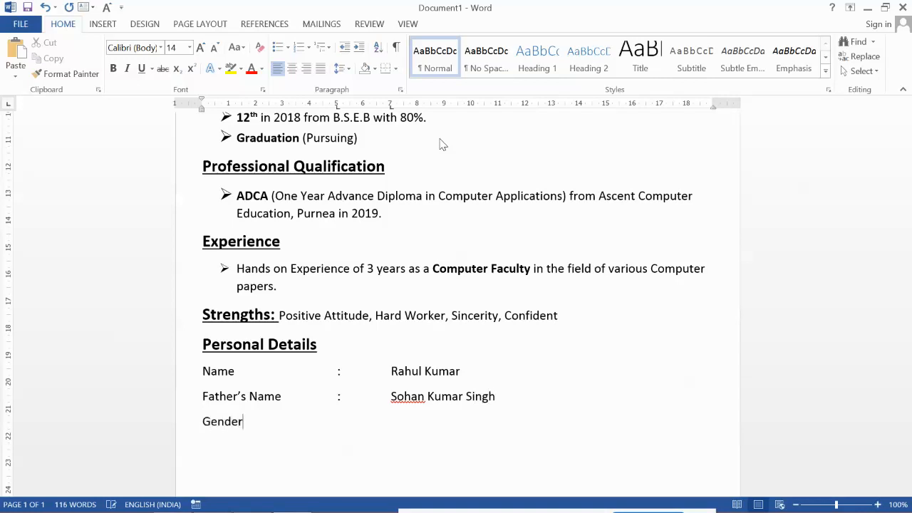
key("Tab")
type(":")
key("Tab")
type("mal")
key("BackSpace")
key("BackSpace")
key("BackSpace")
type("Male ")
type("Place")
type(" of Birth")
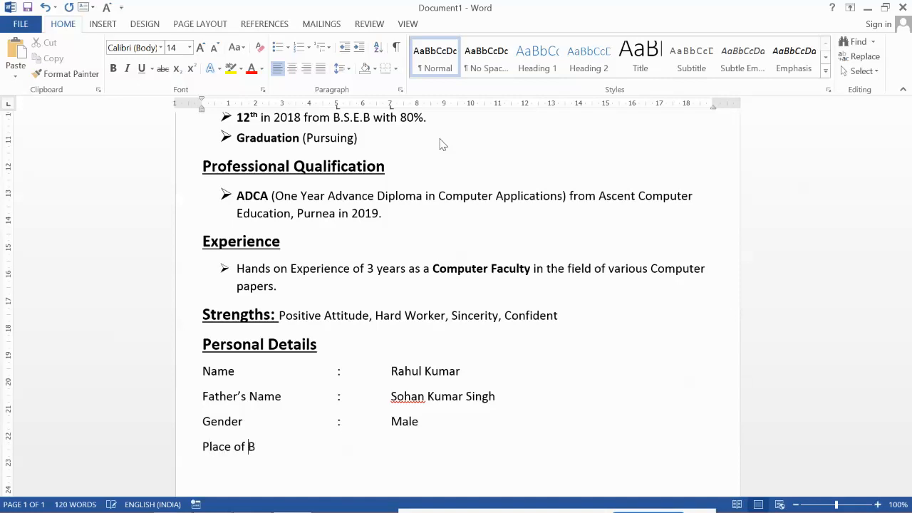
key("Tab")
type(":purne")
key("BackSpace")
key("BackSpace")
key("BackSpace")
key("BackSpace")
key("BackSpace")
type("Purnea, Bihar")
Step: Start a Date of Birth row with its tab-aligned colon
key("Return")
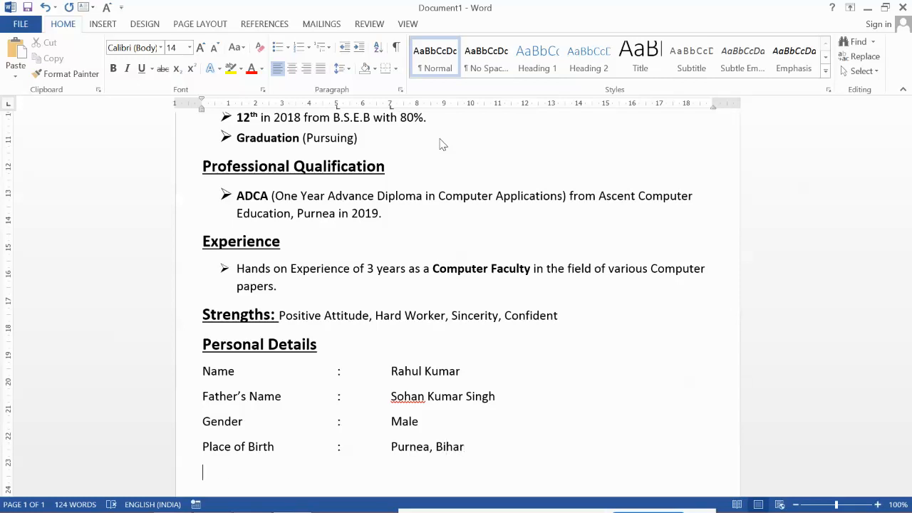
type("Date of Birth")
key("Tab")
key("Tab")
type(":")
key("Tab")
Step: Fill in the date of birth, Marital Status as Unmarried, and the Permanent Address row
scroll(476, 252, "up", 3)
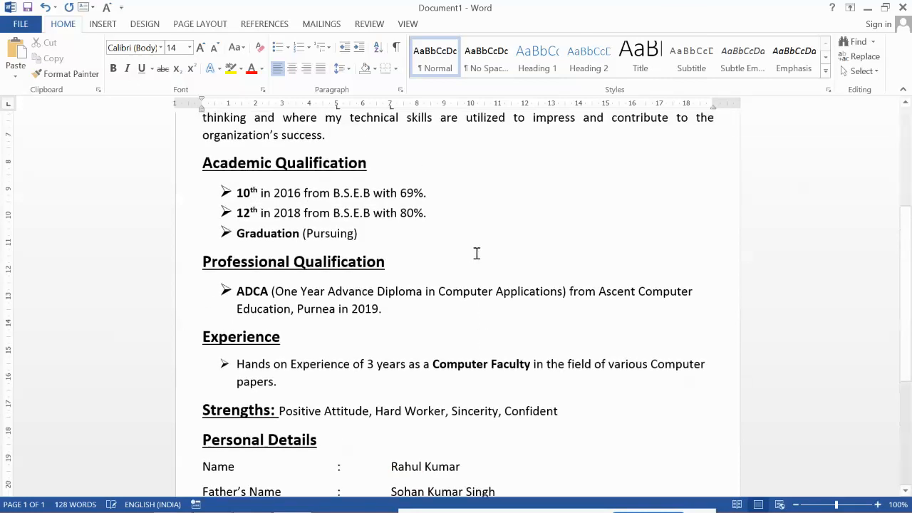
scroll(478, 255, "down", 2)
scroll(478, 254, "down", 3)
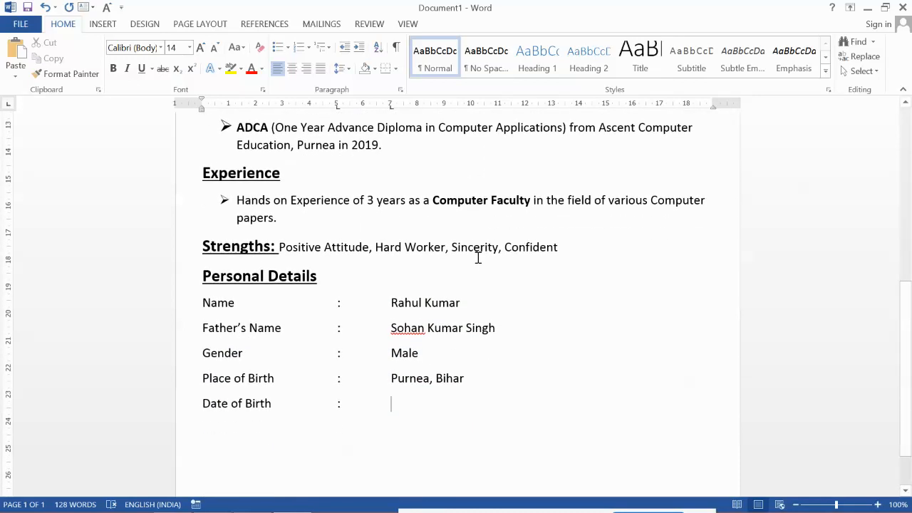
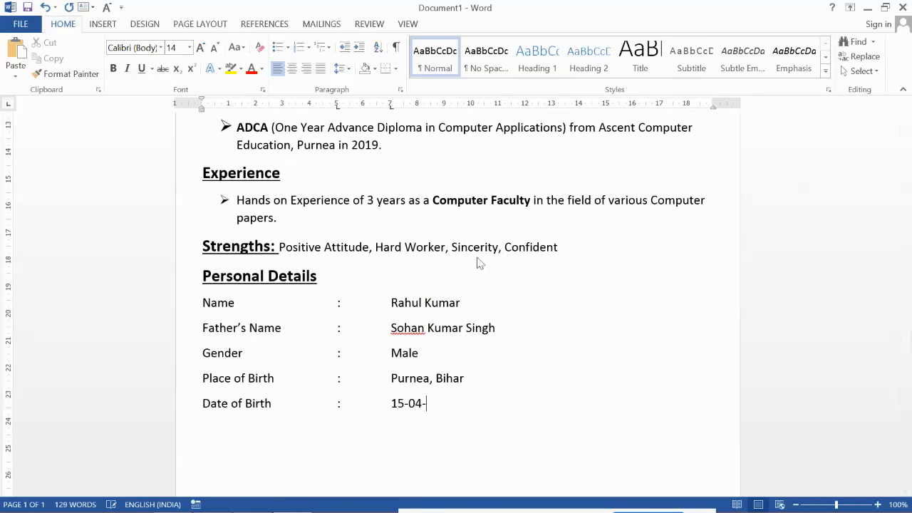
type("Marit")
type("a")
type("l ")
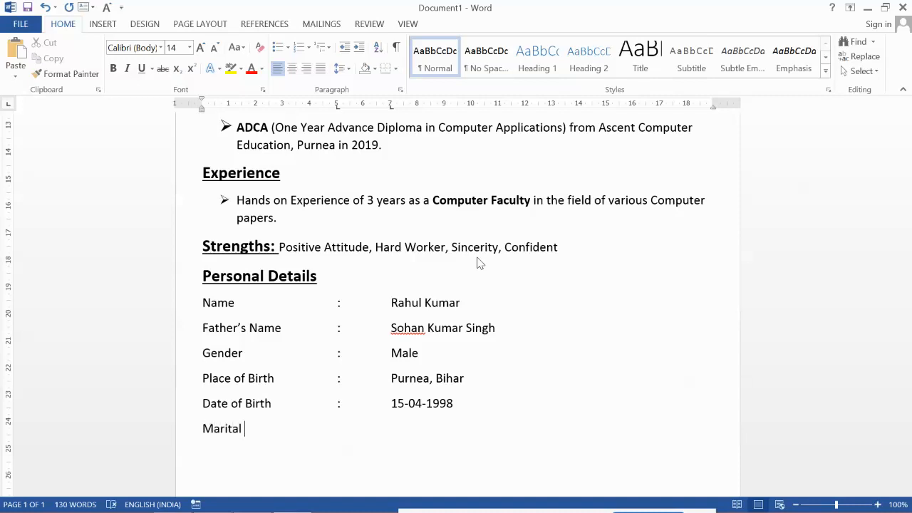
type("Sta")
key("BackSpace")
type("tatus")
key("Tab")
type(":")
key("Tab")
type("Unmarried ")
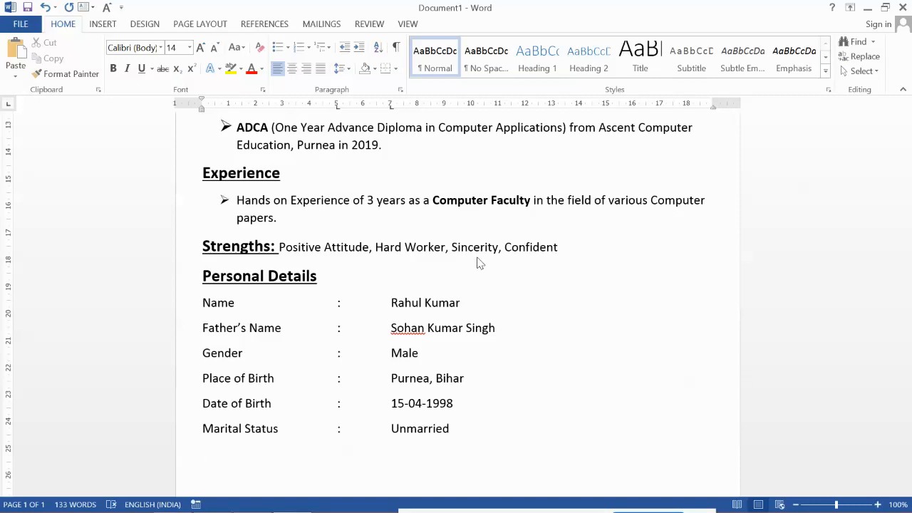
type("Permanent Addres")
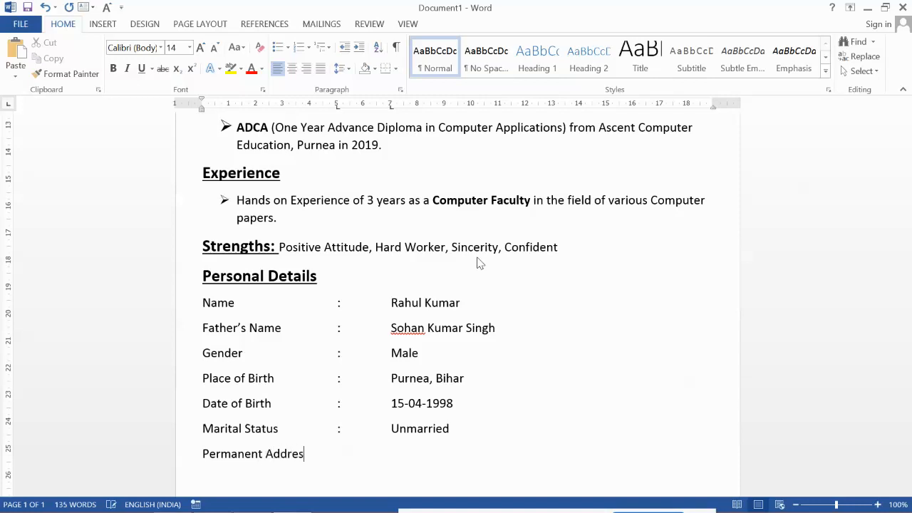
type("s : Purnea, Bihar -")
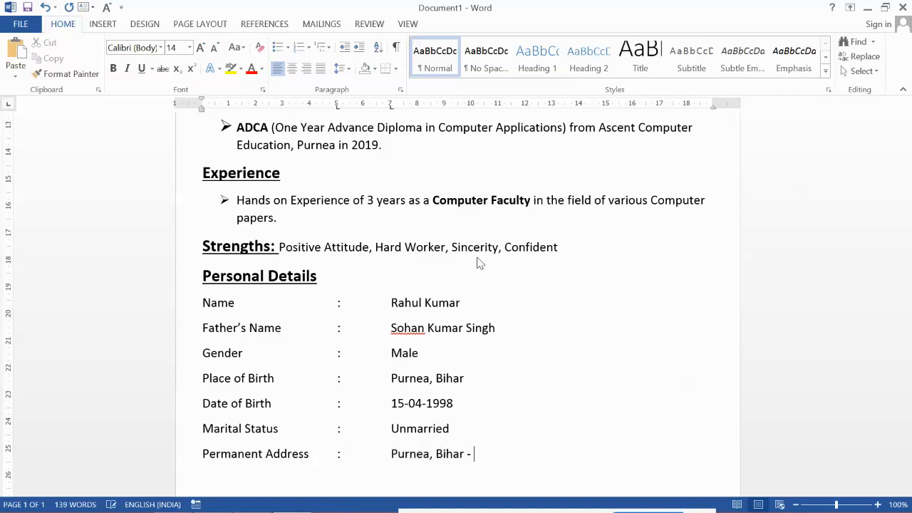
type(" 854201")
Step: Add a Nationality row with a tabbed colon and the value Indian
key("Return")
type("Natioa")
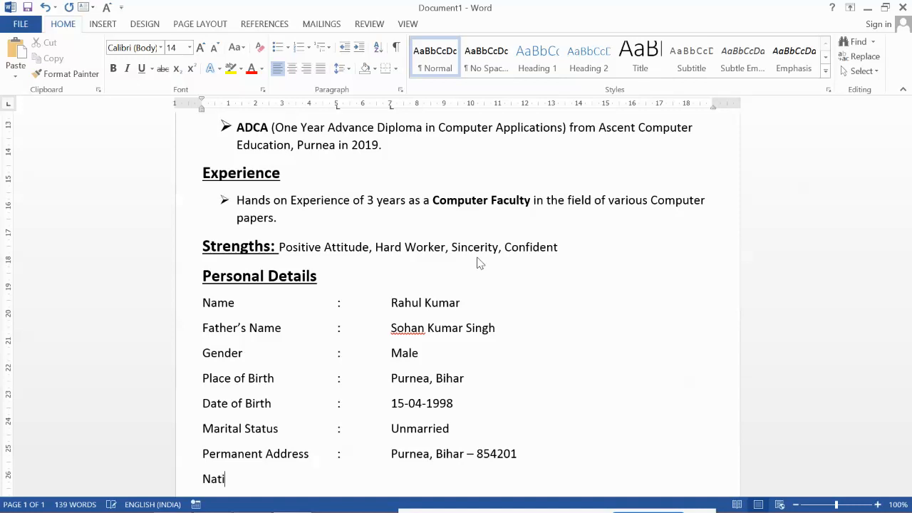
key("BackSpace")
key("BackSpace")
type("onality")
key("Tab")
type(":")
key("Tab")
type("Indian")
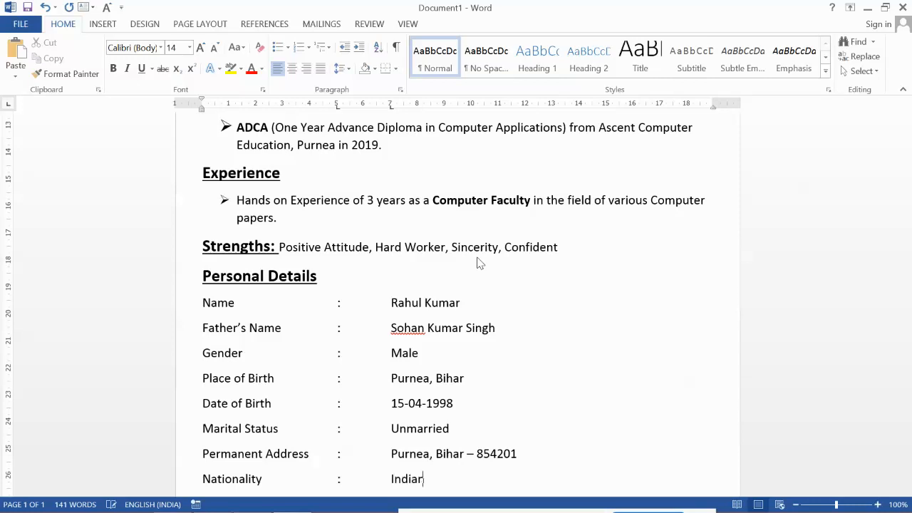
Step: Add a Hobbies row reading 'Listening to music', then insert a page break
key("Return")
type("H")
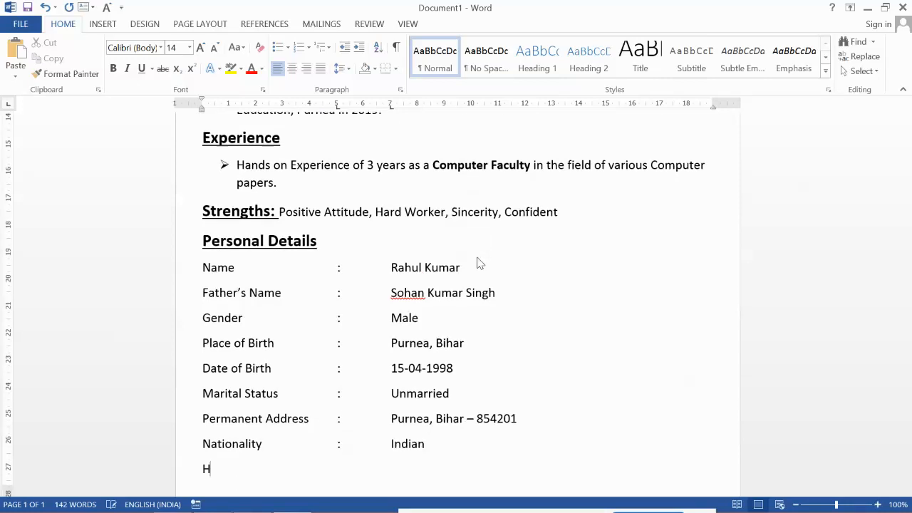
type("obbies")
key("Tab")
type(":")
key("Tab")
type("lit")
key("BackSpace")
key("BackSpace")
key("BackSpace")
type("Listening to music")
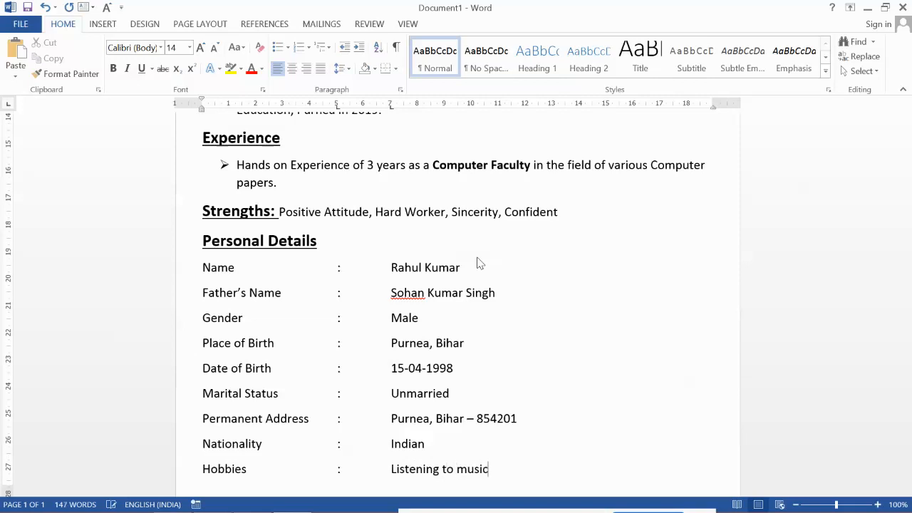
key("ctrl+Return")
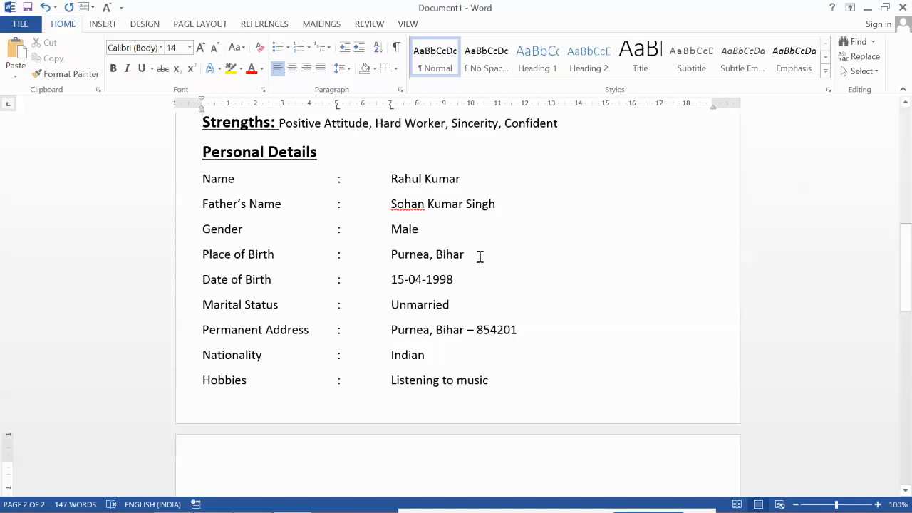
Step: On page 2, type 'Acknowledgement:' followed by the declaration that the information is true
scroll(485, 256, "up", 10)
scroll(495, 258, "up", 2)
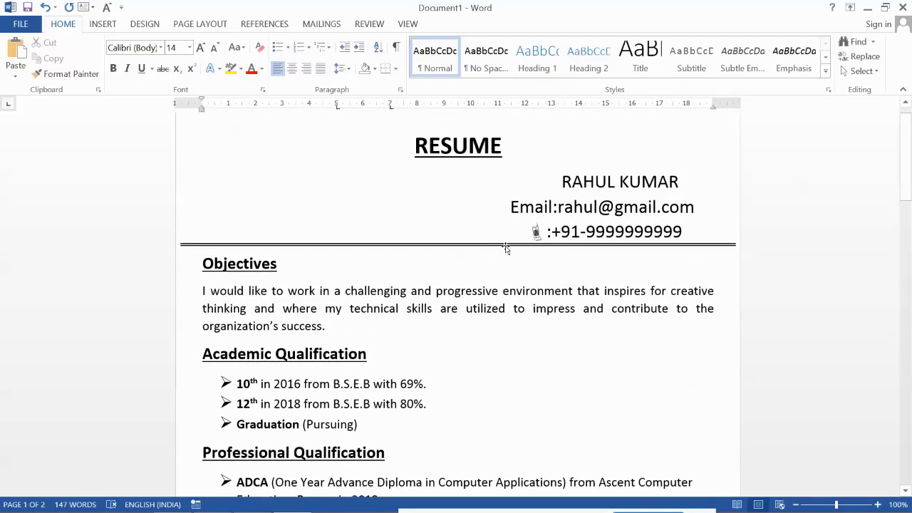
scroll(506, 246, "down", 2)
scroll(509, 250, "down", 14)
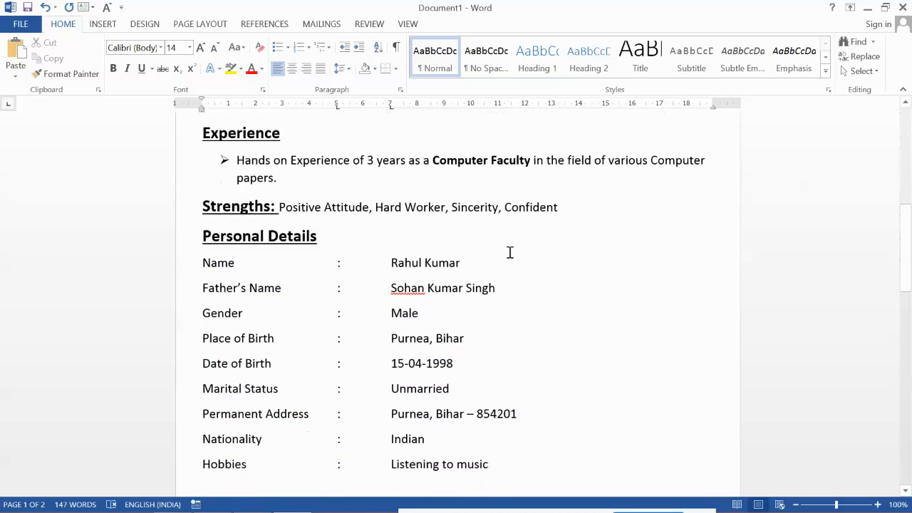
key("ctrl+End")
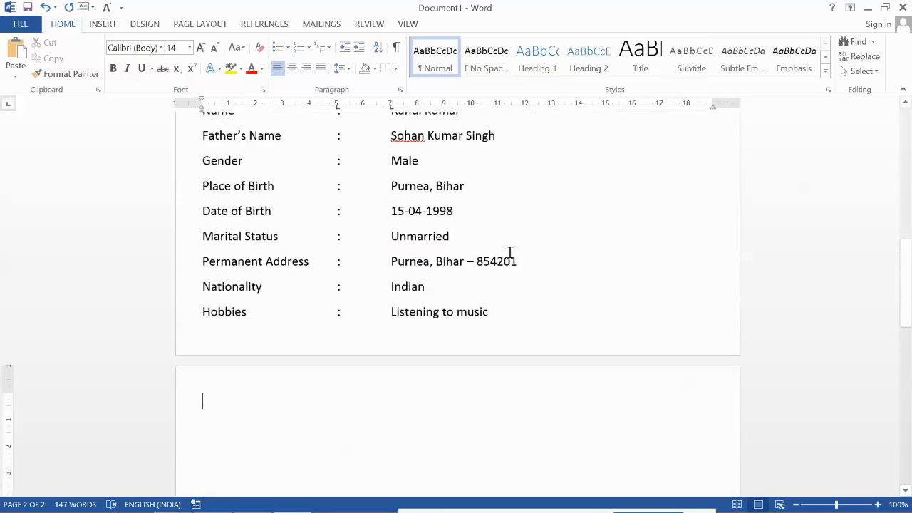
type("Acknowledgement:")
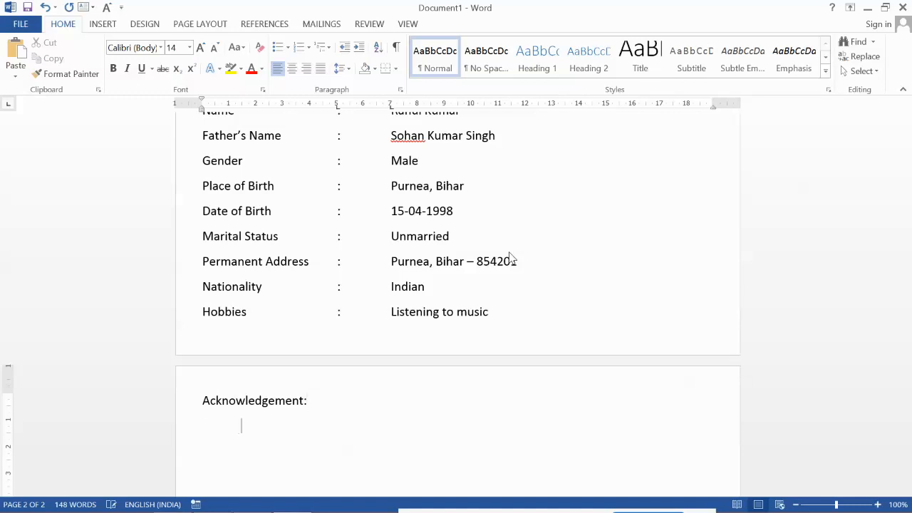
type("            I declare that all the information given above is true and based on my")
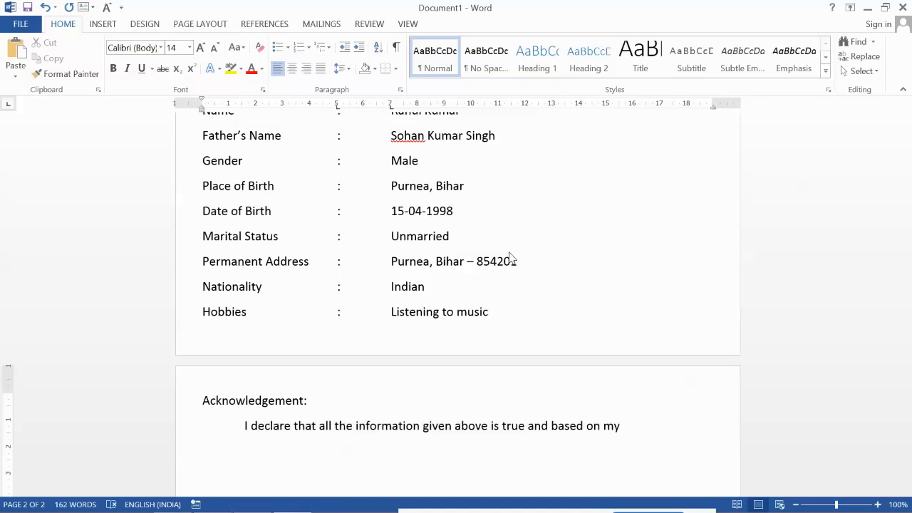
type(" knowledge.")
key("Return")
Step: Add dotted Place and Date lines on the left and a dotted Signature line on the right
type("Place: .")
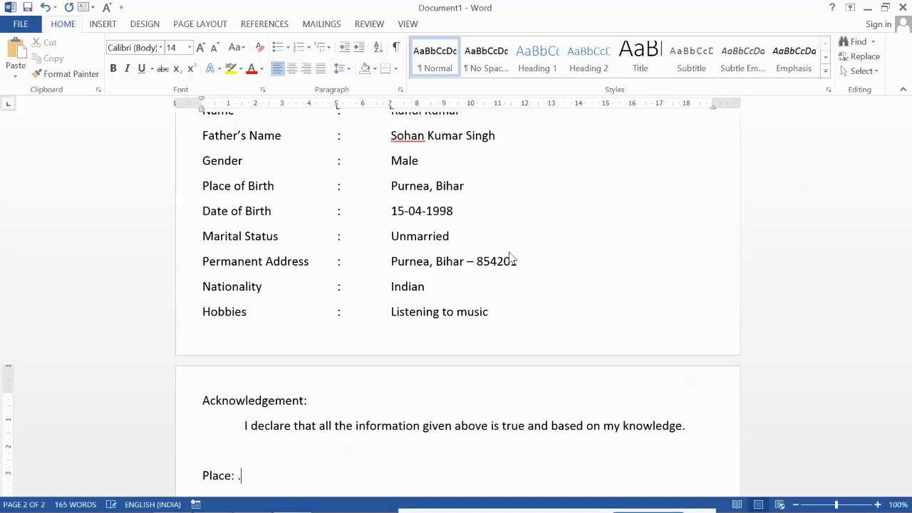
type("..................")
type("...")
key("Tab")
scroll(516, 259, "down", 2)
key("Tab")
key("Tab")
key("Tab")
key("Tab")
key("Tab")
key("Tab")
key("Tab")
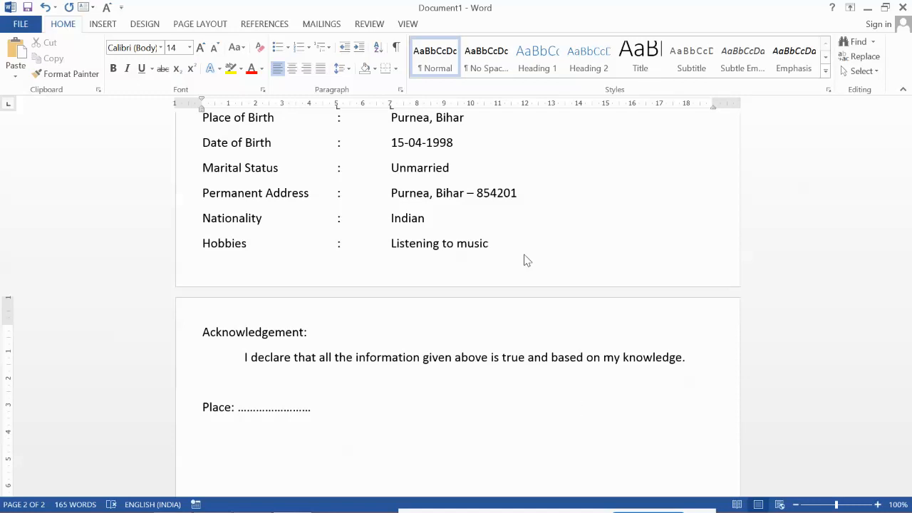
type("...........")
type("...")
type("Date")
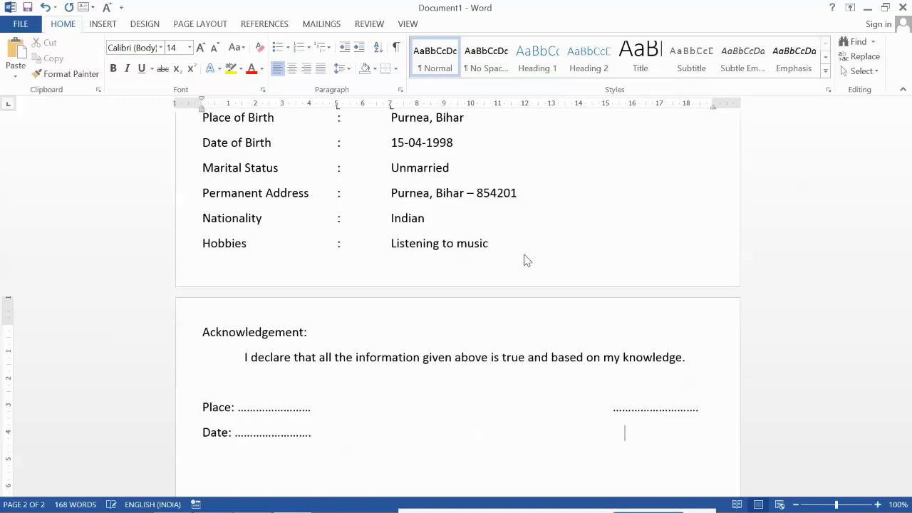
type("Signature")
Step: Collapse the ribbon and select the Personal Details heading
double_click(67, 28)
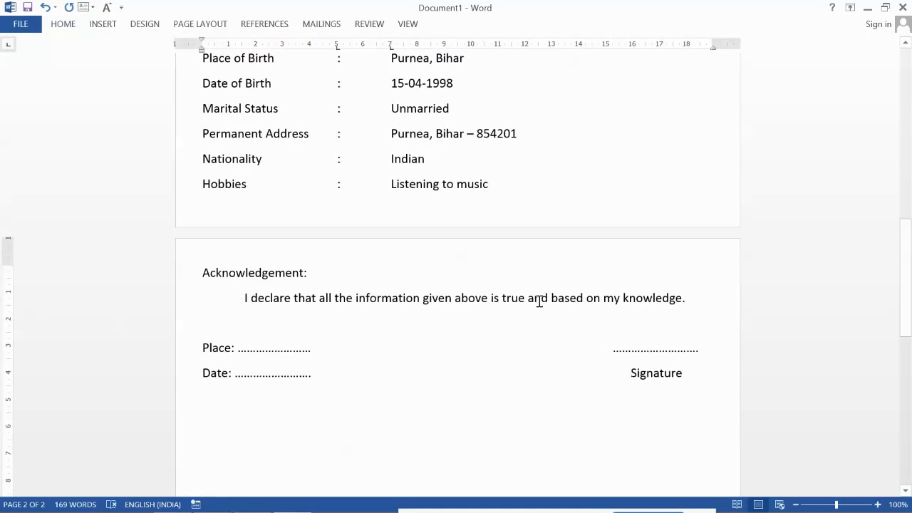
scroll(540, 301, "up", 1)
left_click_drag(205, 308, 309, 316)
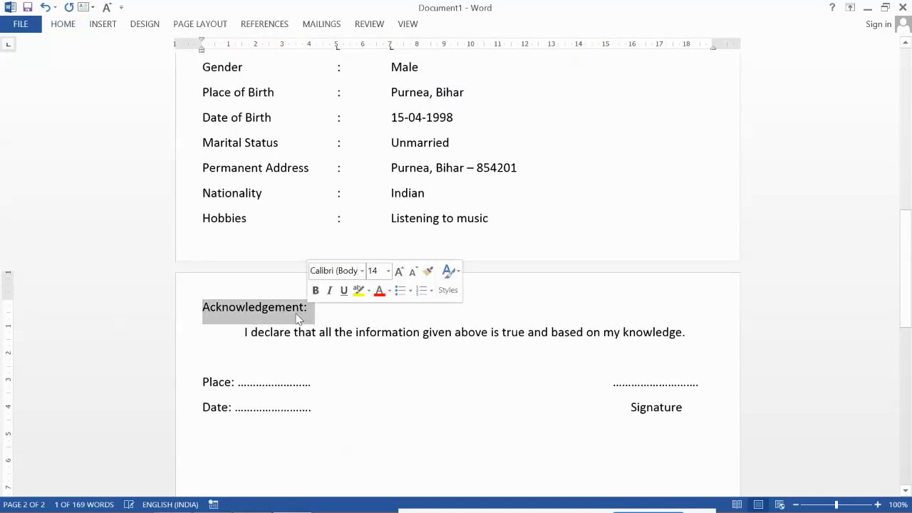
scroll(371, 264, "up", 4)
left_click_drag(202, 127, 326, 130)
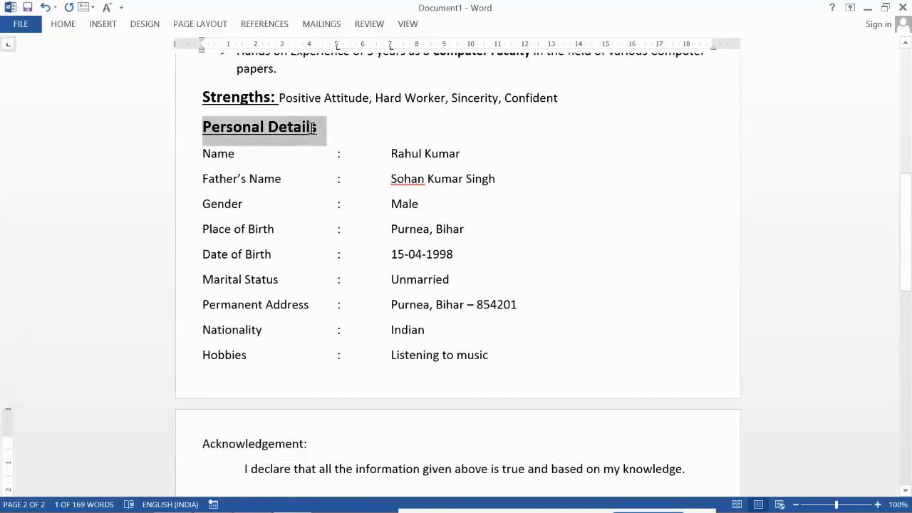
Step: Copy the Personal Details heading style onto 'Acknowledgement:' with Format Painter
left_click(71, 27)
left_click(64, 73)
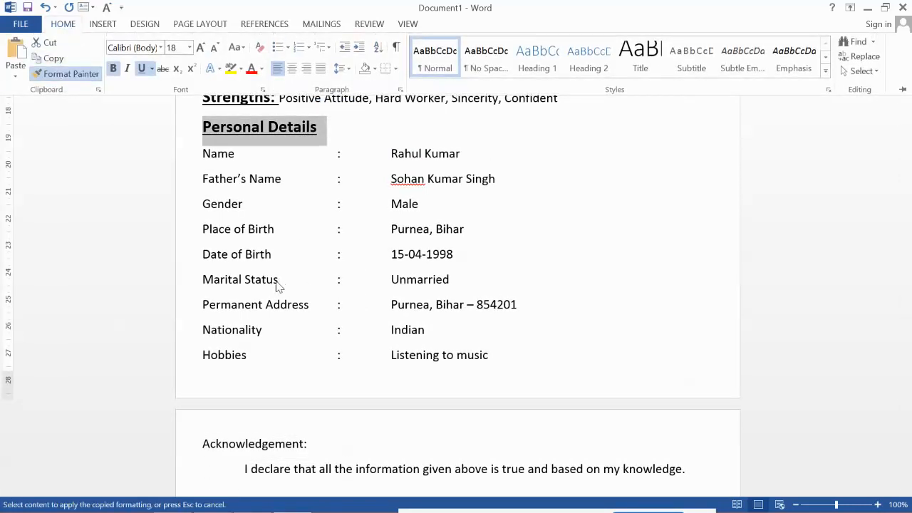
left_click(203, 442)
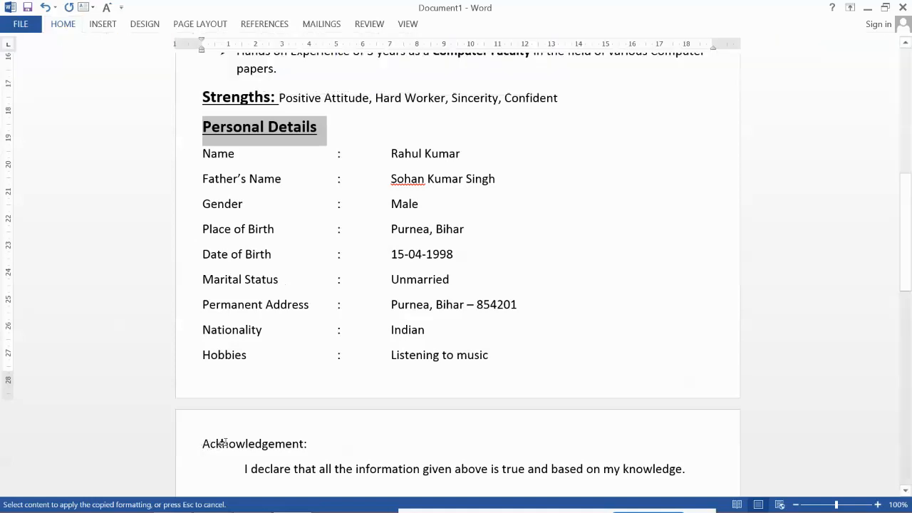
left_click_drag(202, 443, 308, 446)
left_click(380, 448)
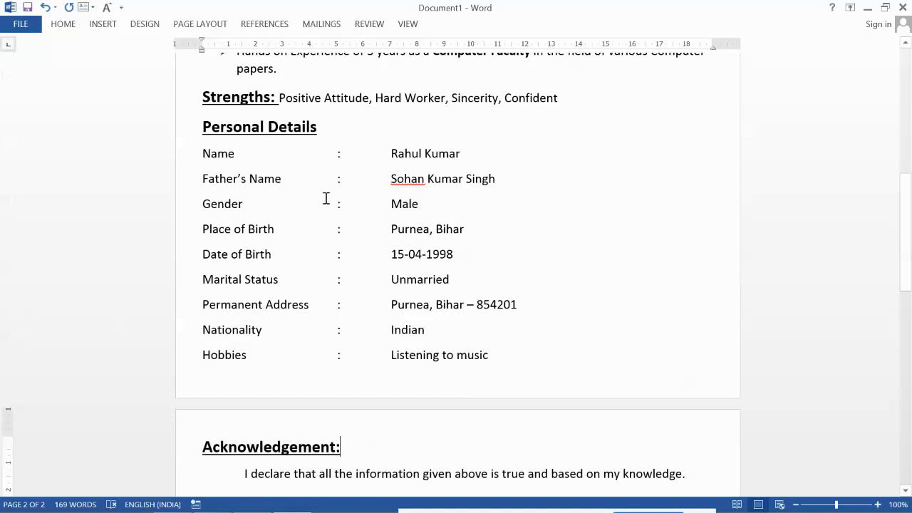
scroll(366, 333, "down", 3)
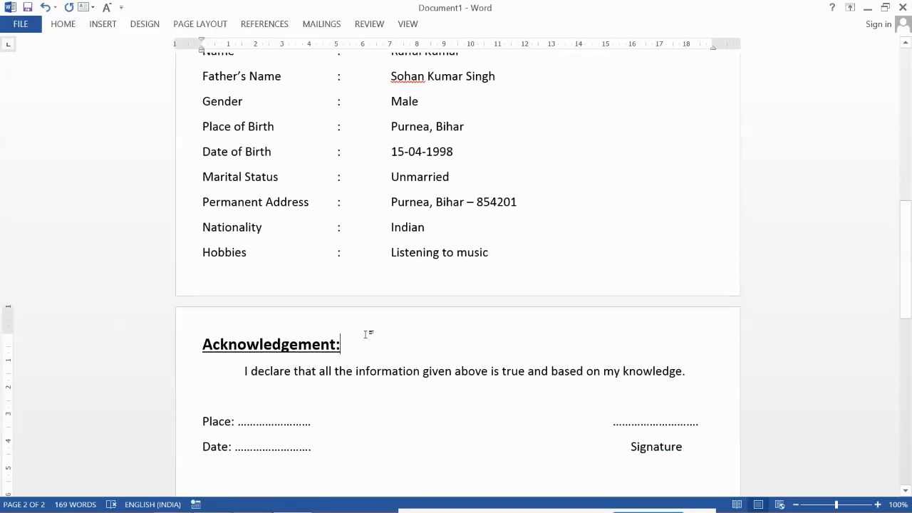
key("ctrl+Home")
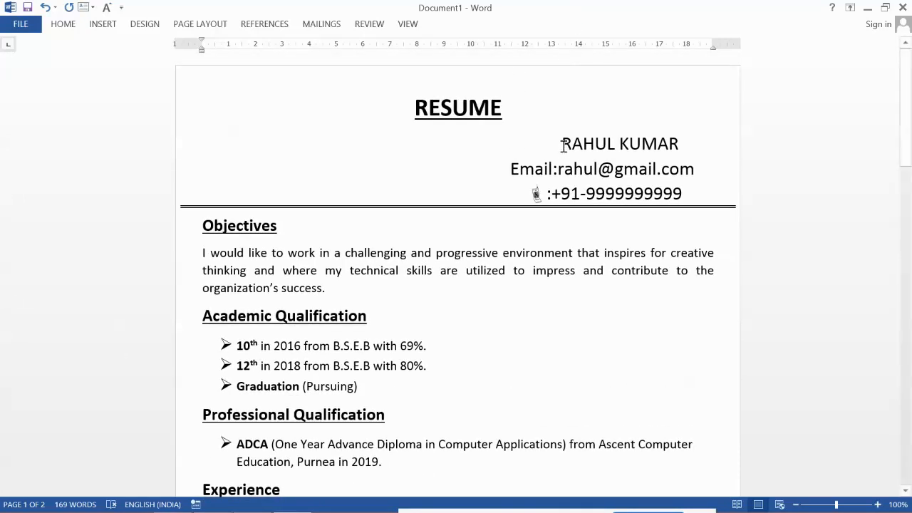
Step: Bold the candidate's name, the email line and the phone line in the header
left_click_drag(563, 145, 673, 149)
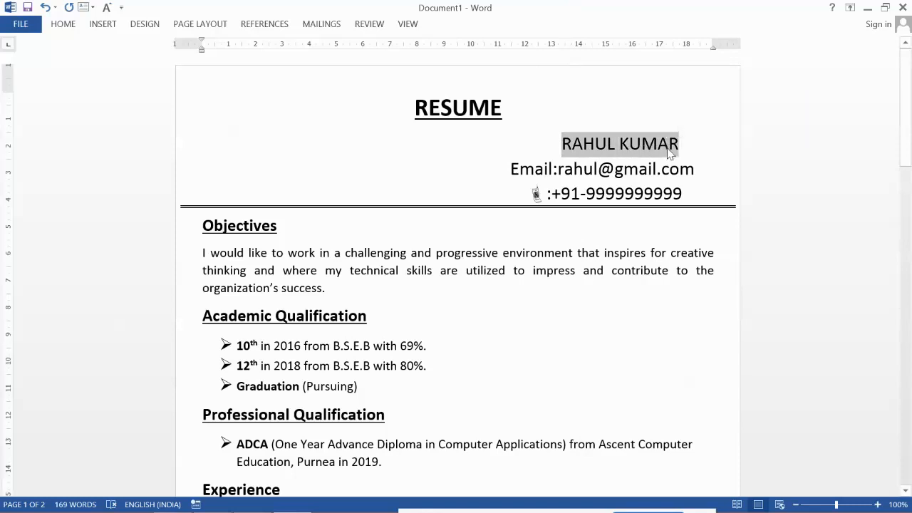
key("ctrl+b")
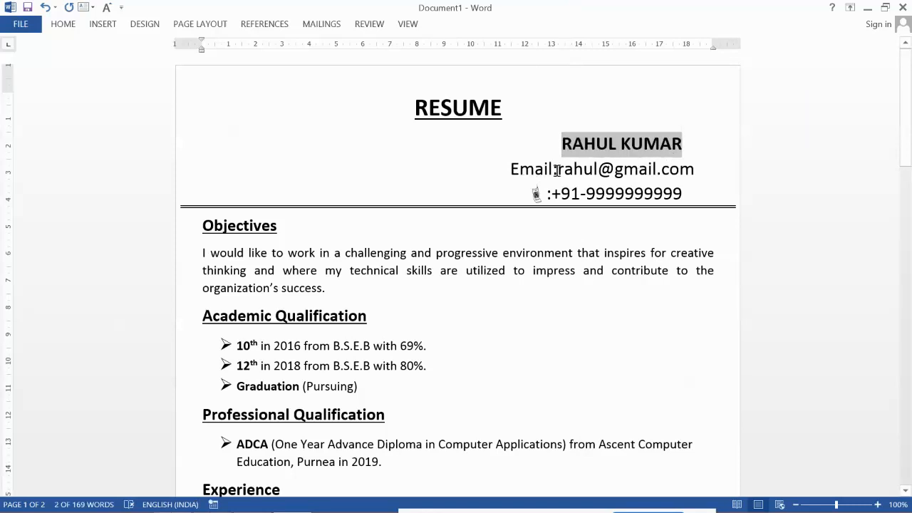
left_click_drag(510, 169, 690, 177)
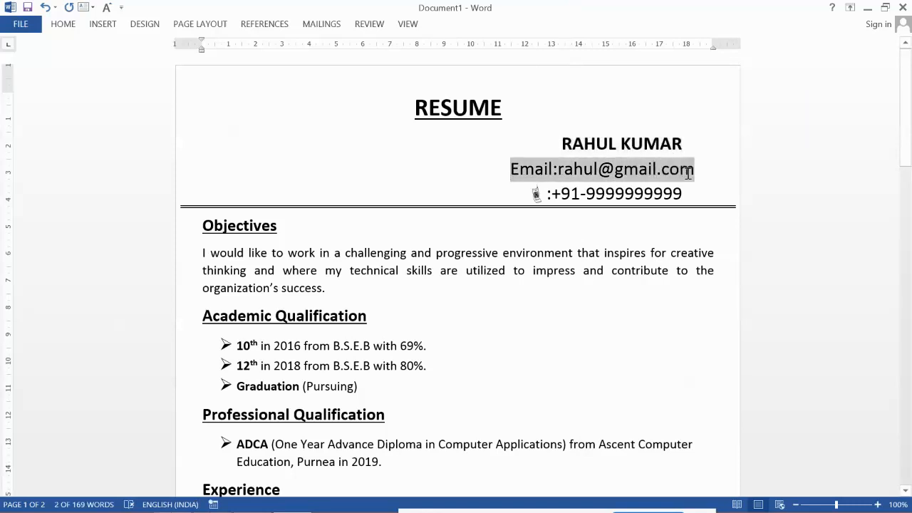
key("ctrl+b")
left_click_drag(713, 196, 537, 200)
key("ctrl+b")
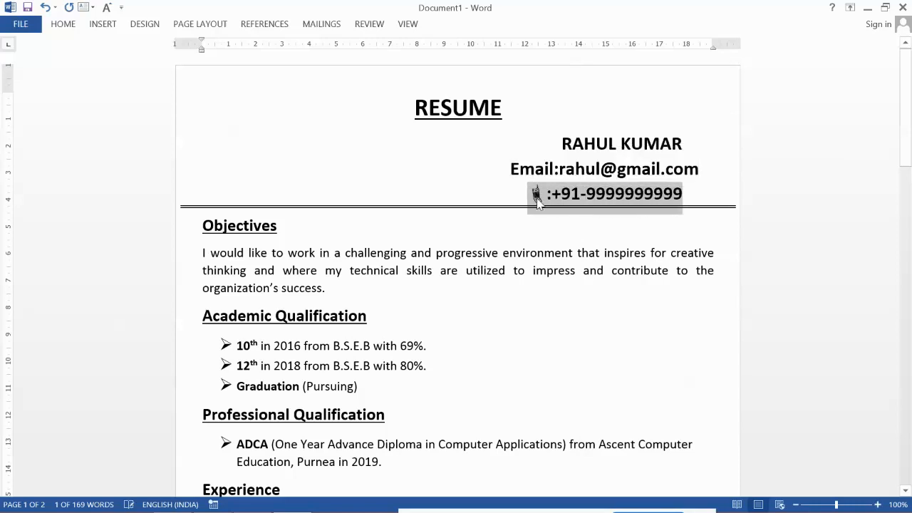
left_click(600, 236)
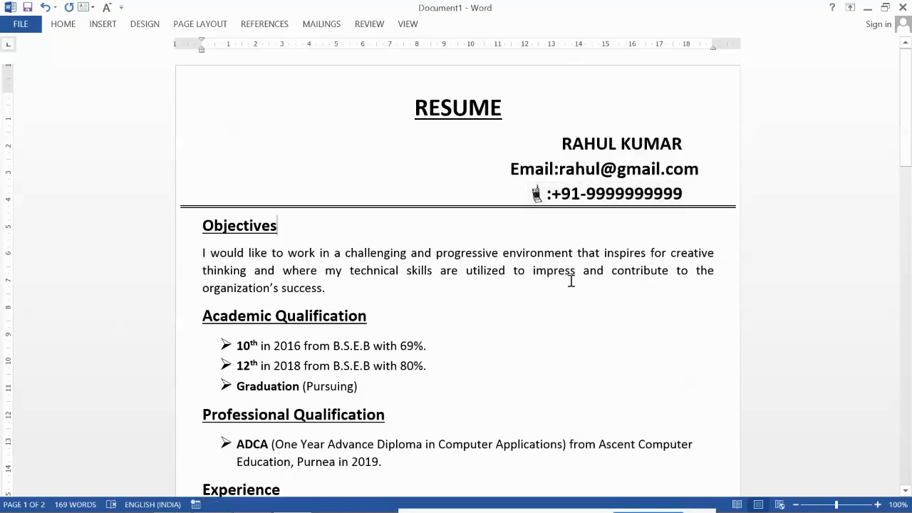
Step: Scroll through the finished two-page resume to review it
scroll(580, 279, "down", 1)
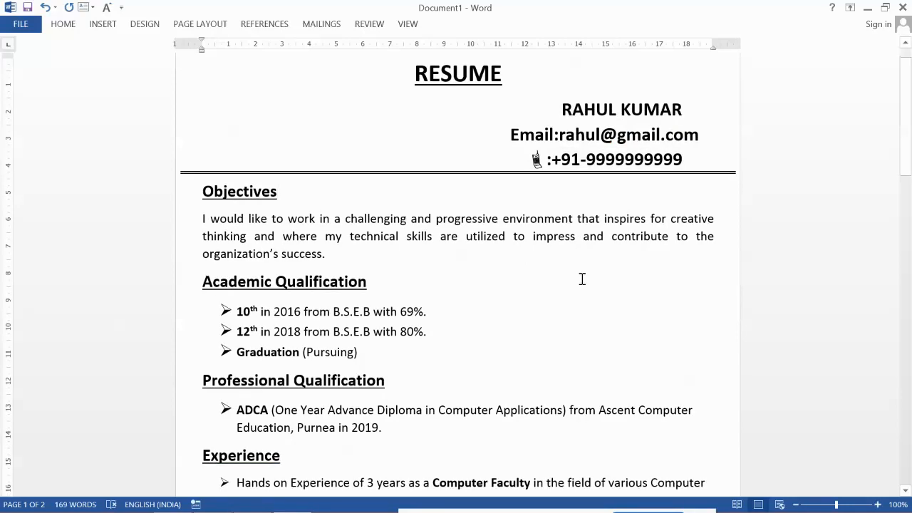
scroll(582, 279, "down", 7)
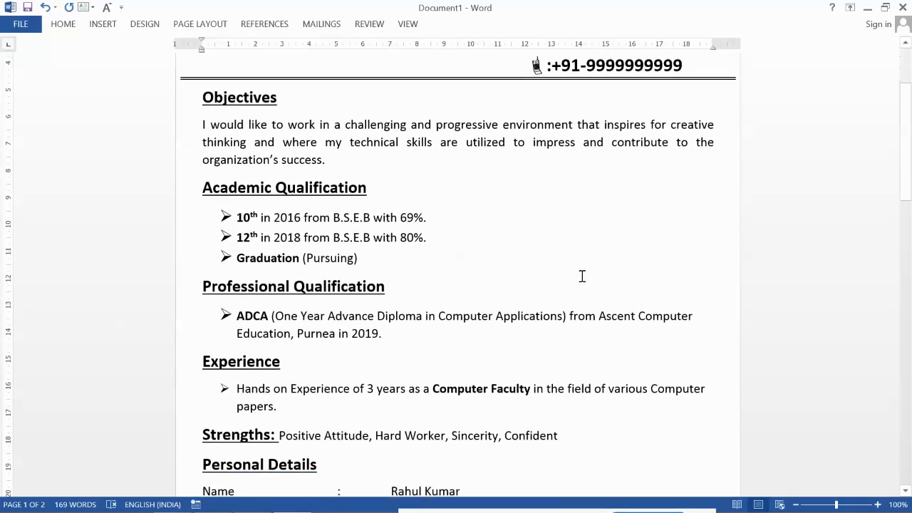
scroll(582, 274, "down", 9)
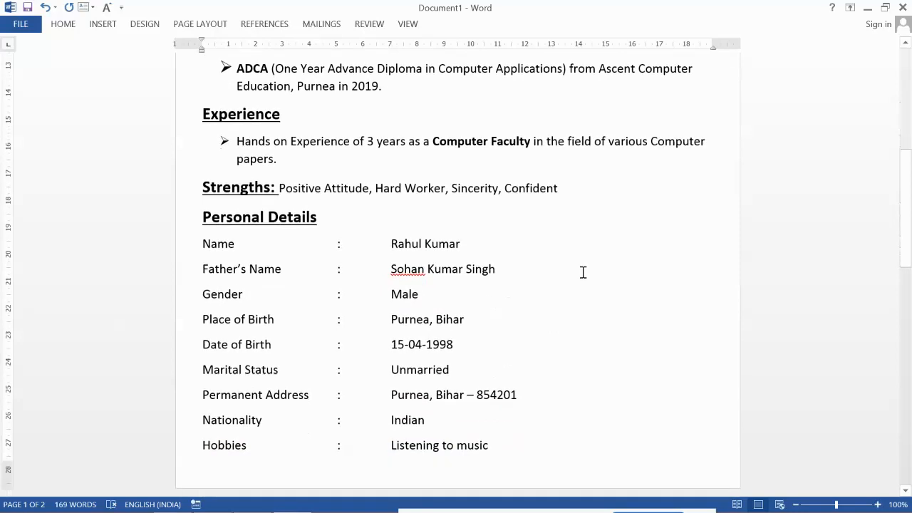
scroll(585, 275, "down", 3)
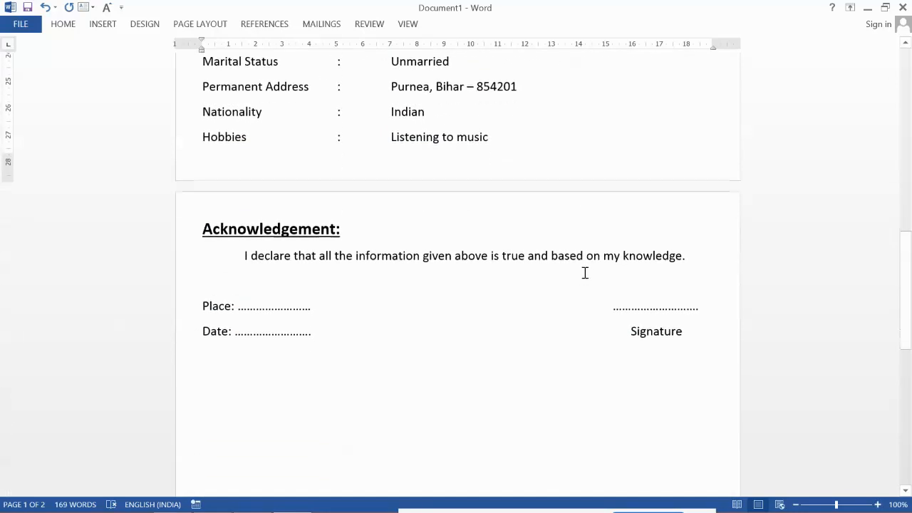
scroll(585, 273, "down", 1)
scroll(584, 271, "up", 12)
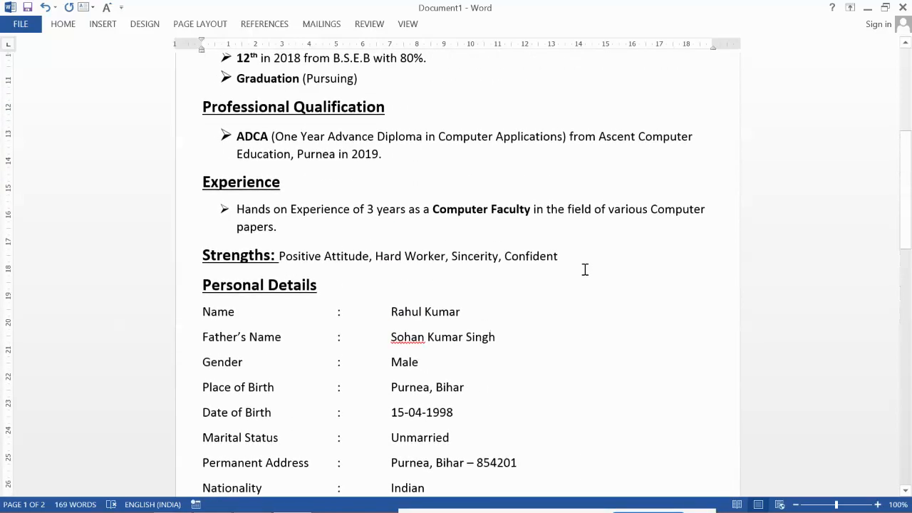